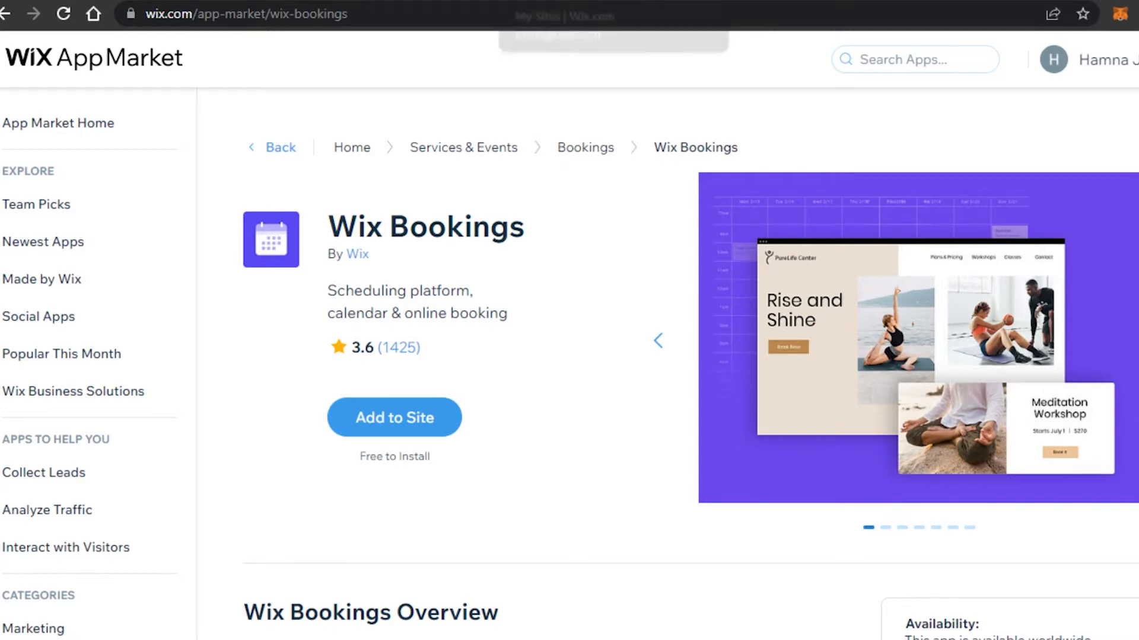
Switch from the Wix Bookings App Market page to the My Sites list
click(564, 0)
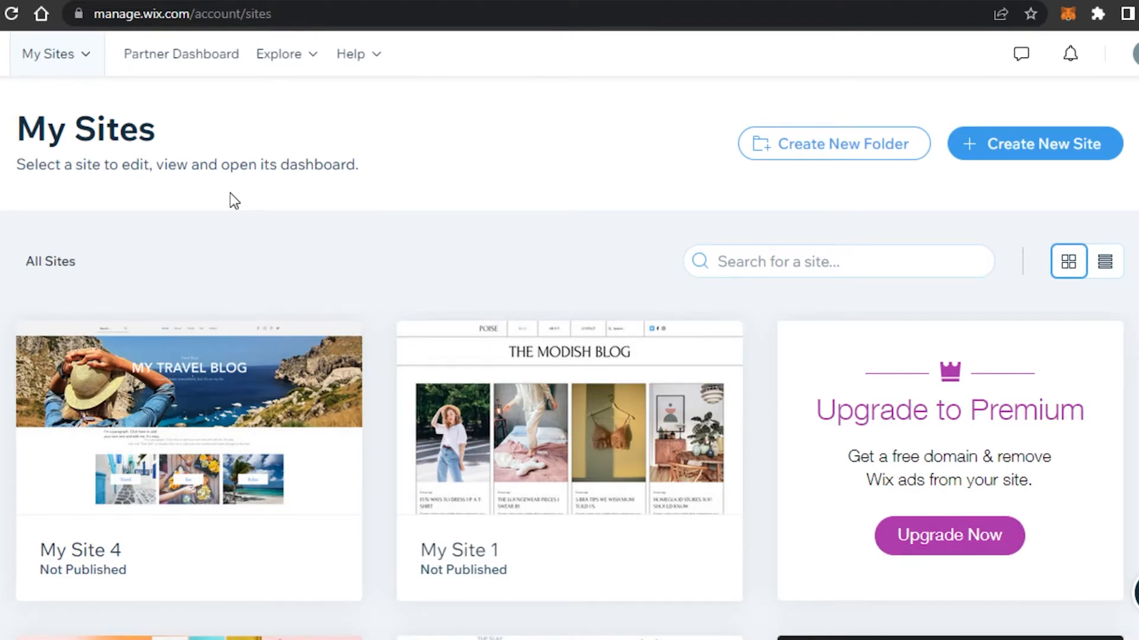
Scroll through My Sites and open My Site 4, the MY TRAVEL BLOG site, in the Editor
scroll(234, 201, down, 8)
scroll(234, 201, up, 5)
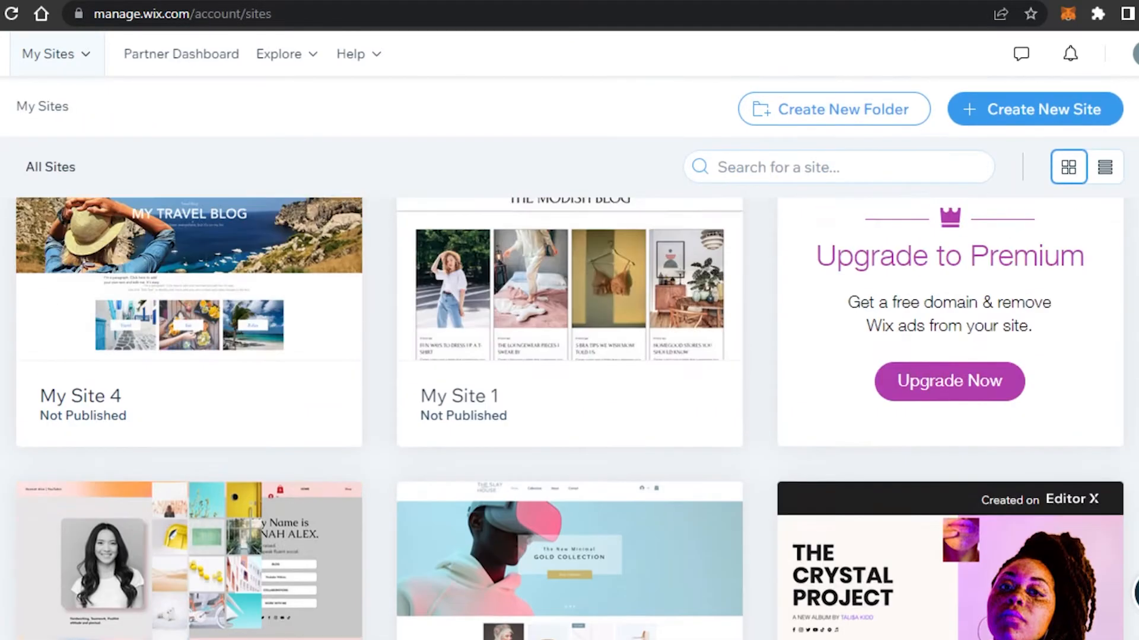
scroll(570, 356, up, 3)
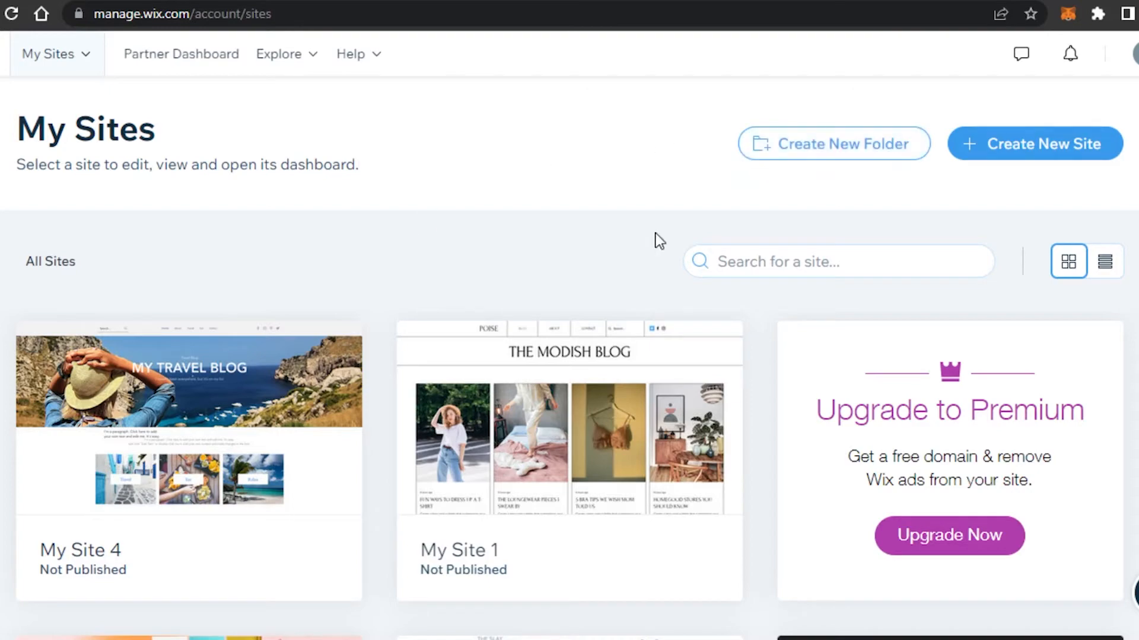
scroll(569, 474, down, 3)
scroll(569, 415, down, 5)
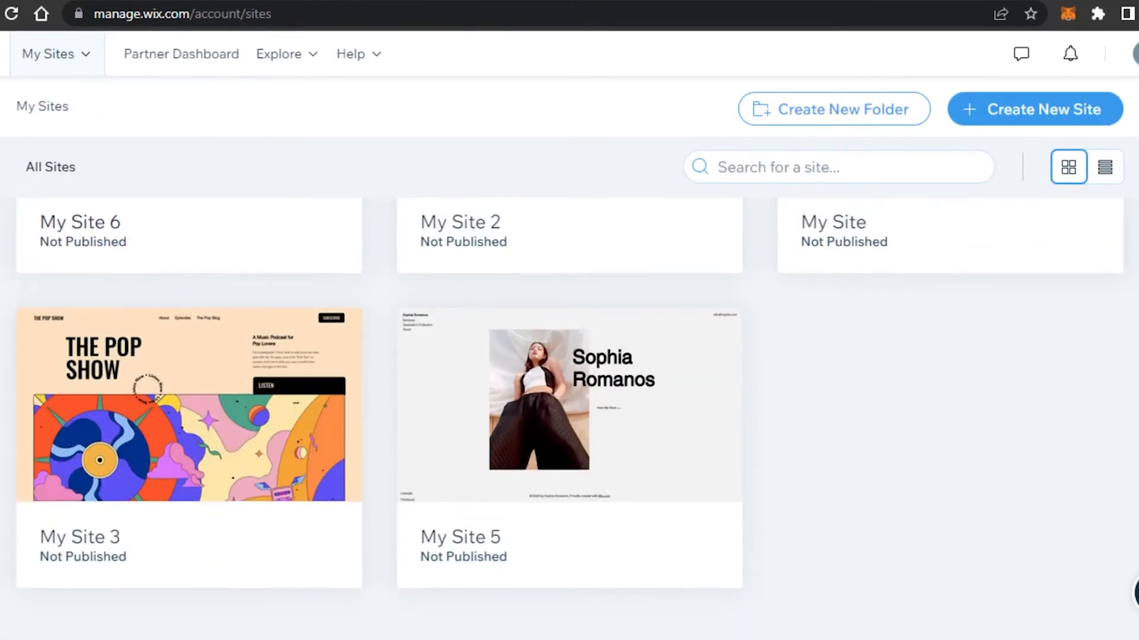
scroll(569, 415, up, 5)
scroll(569, 415, up, 4)
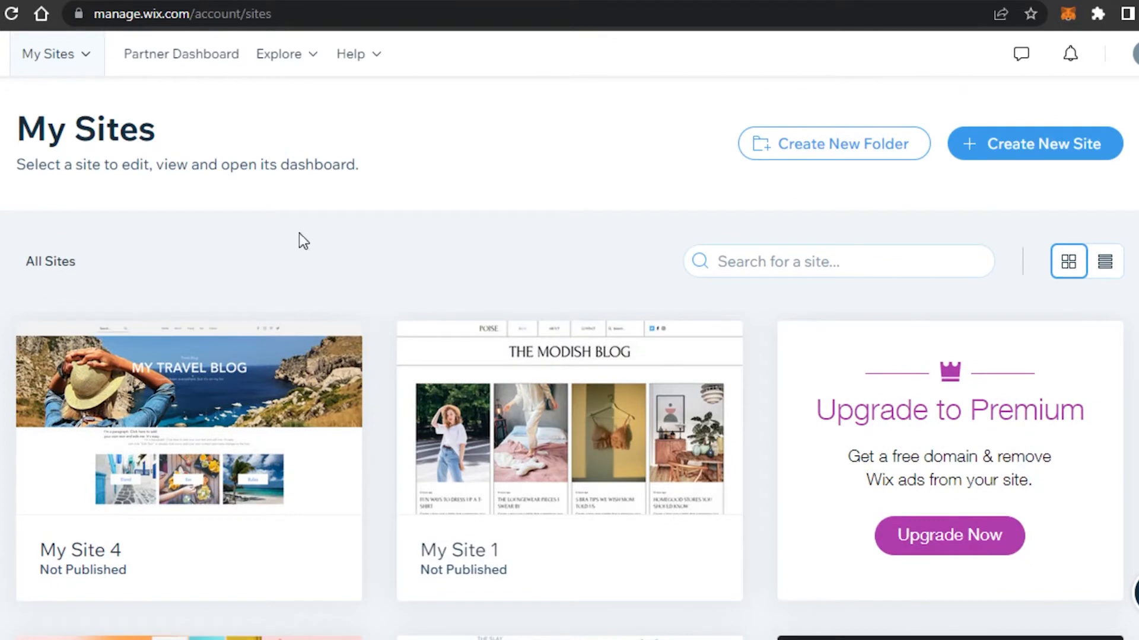
mouse_move(265, 361)
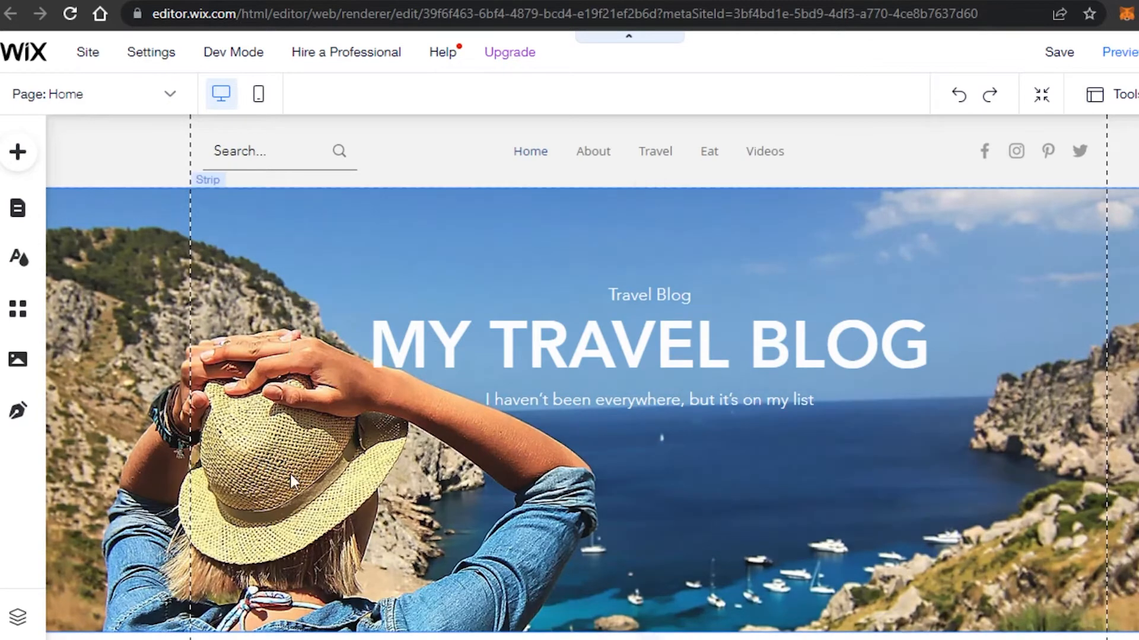
scroll(591, 377, down, 20)
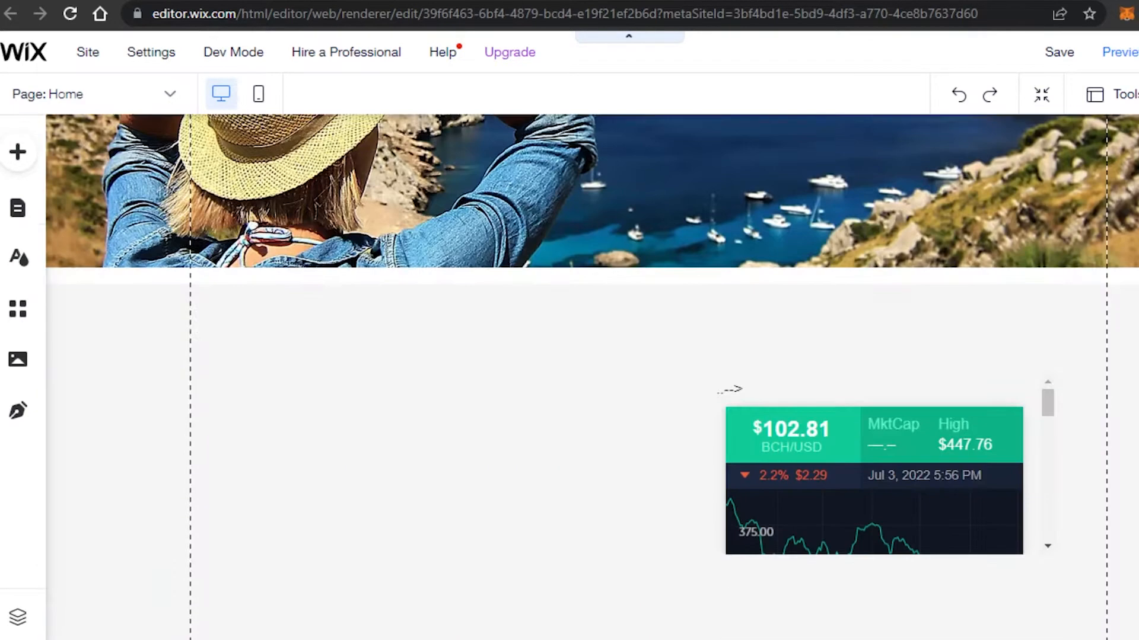
scroll(591, 377, down, 20)
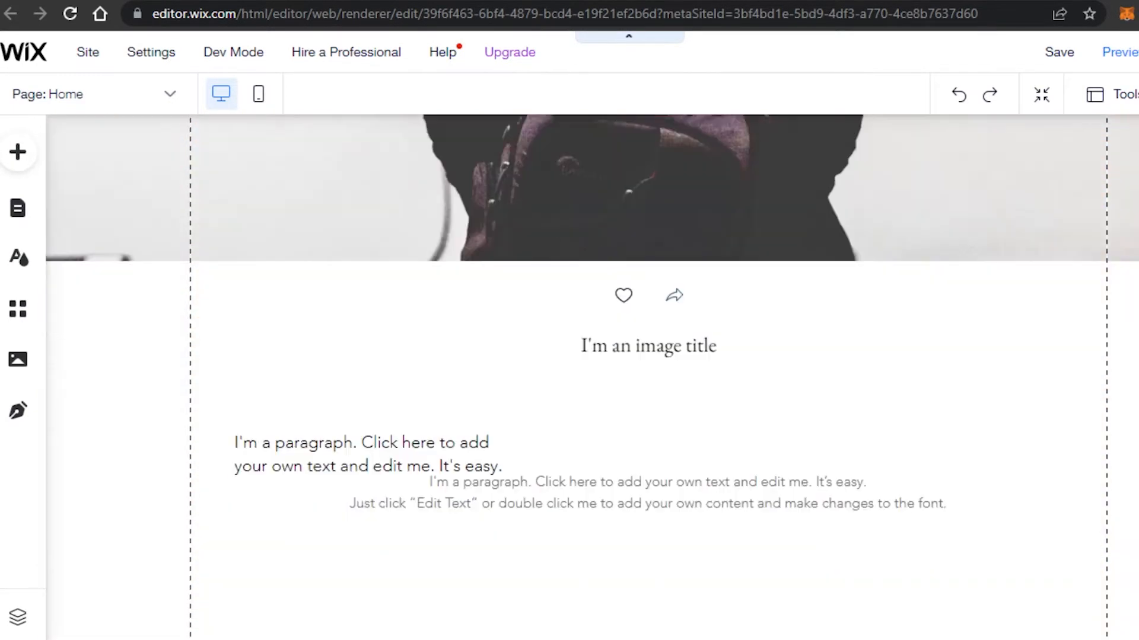
scroll(650, 377, down, 20)
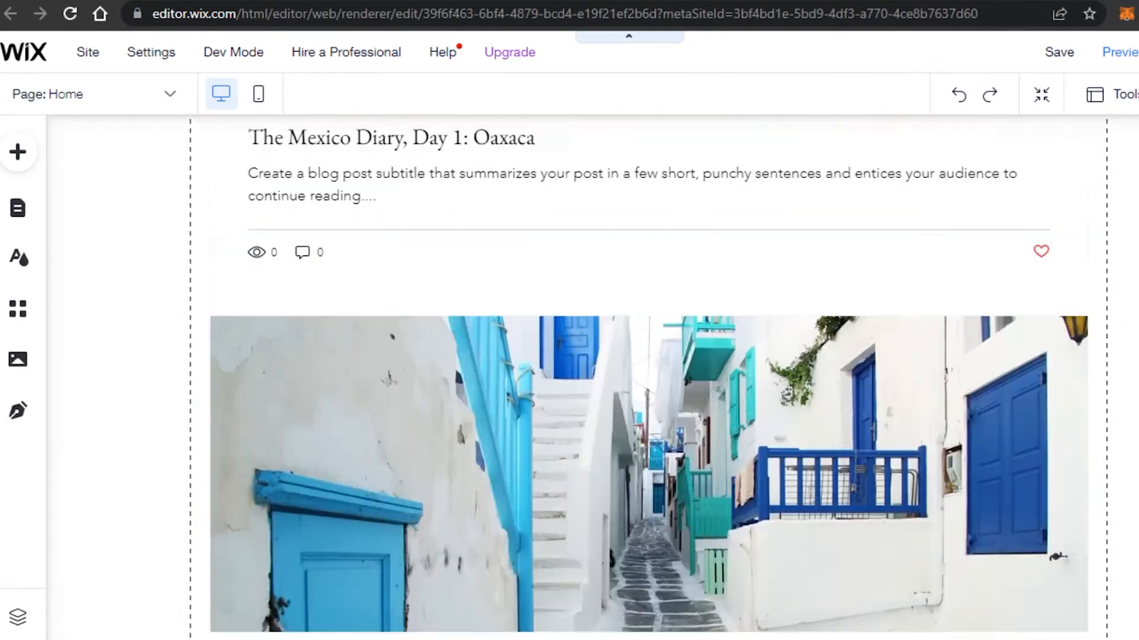
scroll(650, 377, up, 20)
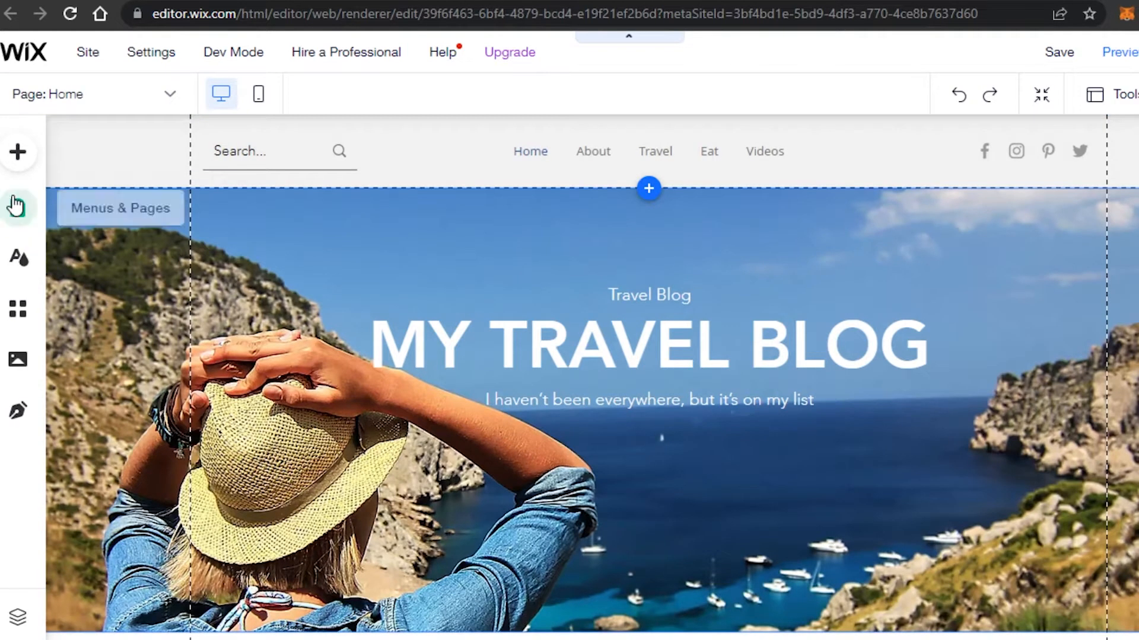
Browse the Add to Site panel's Button, text-and-icon button and Gallery categories
click(22, 156)
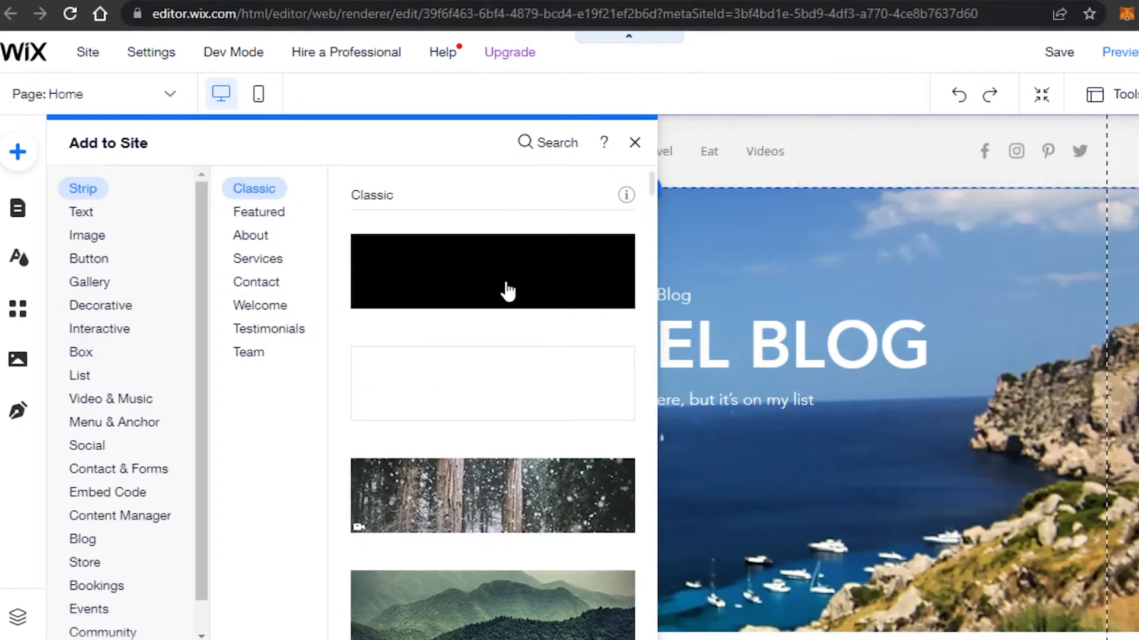
click(88, 259)
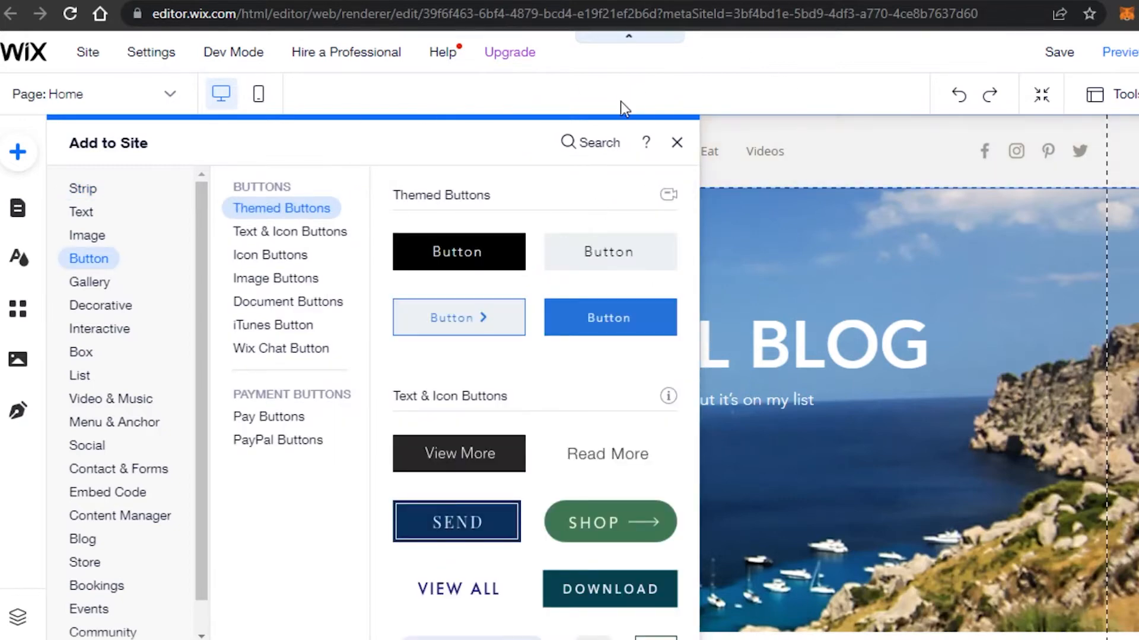
click(284, 231)
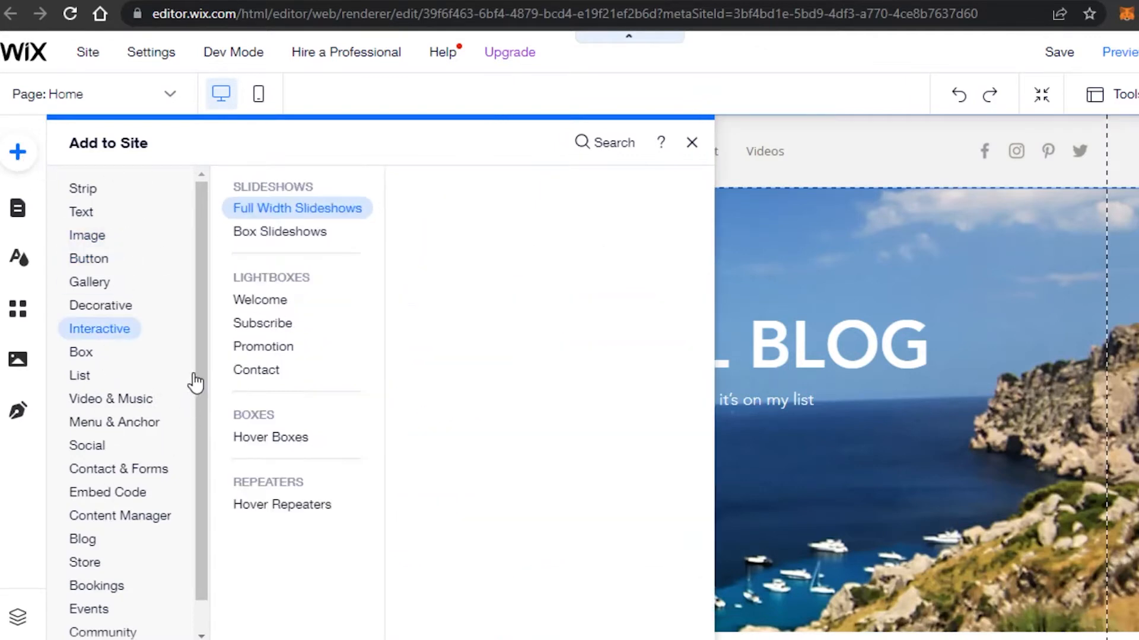
drag(204, 363, 202, 463)
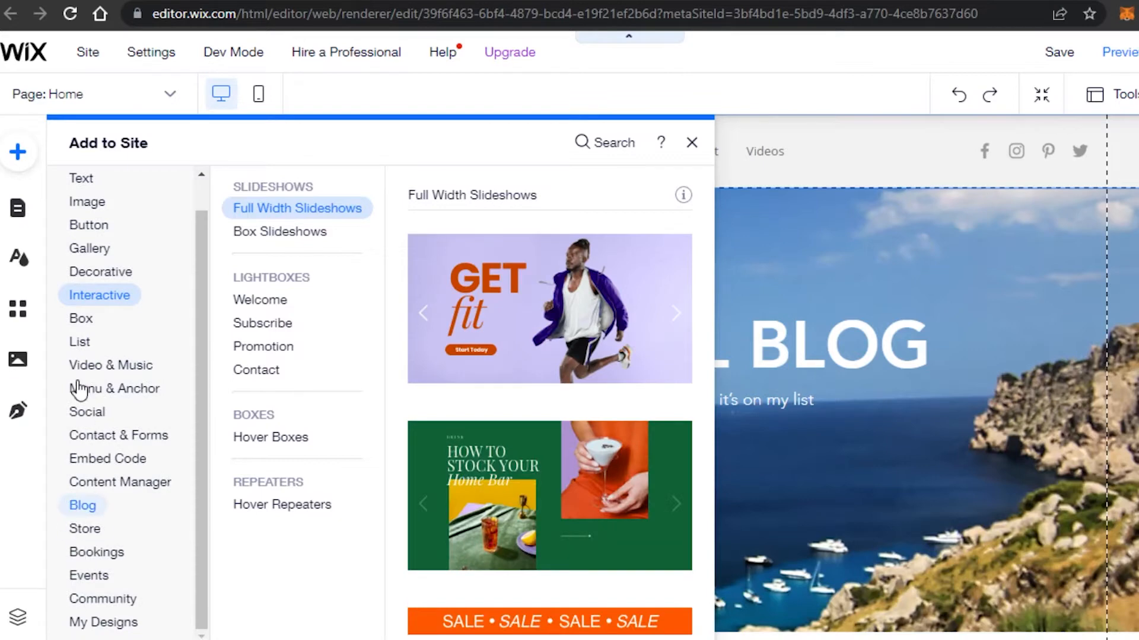
click(89, 225)
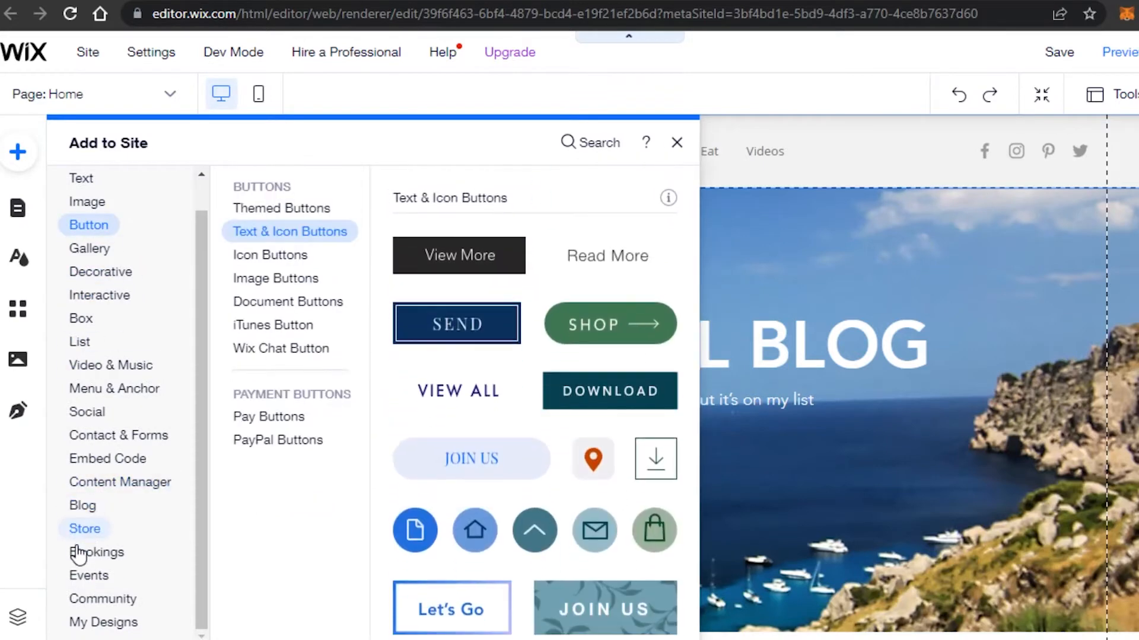
click(101, 261)
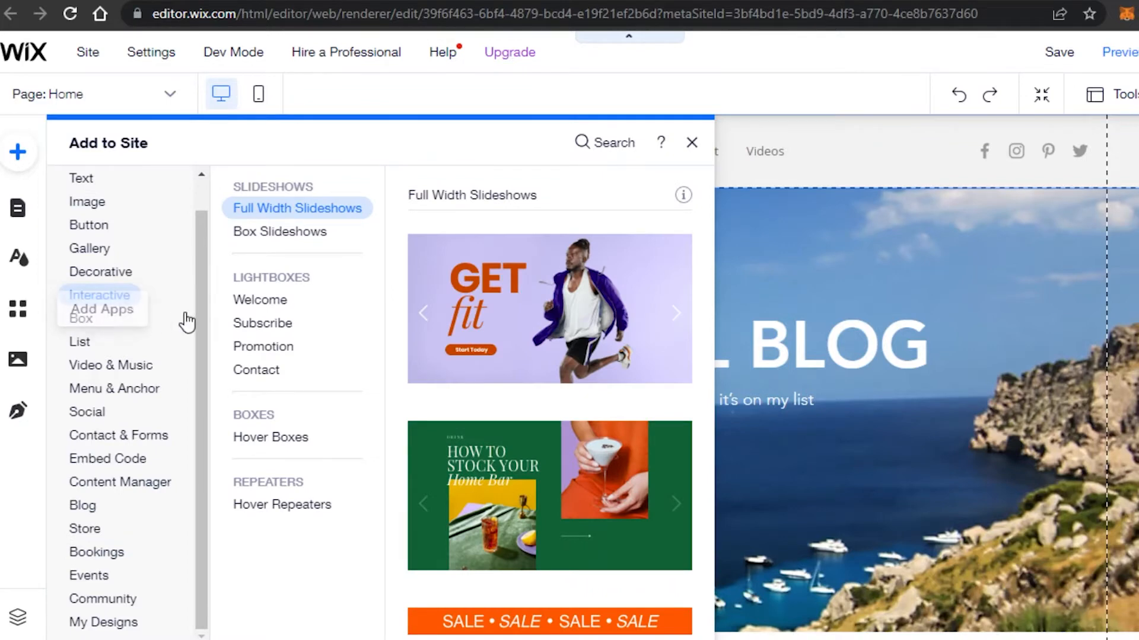
Search the editor for 'wix bookings' and open the Wix Bookings app page
click(605, 150)
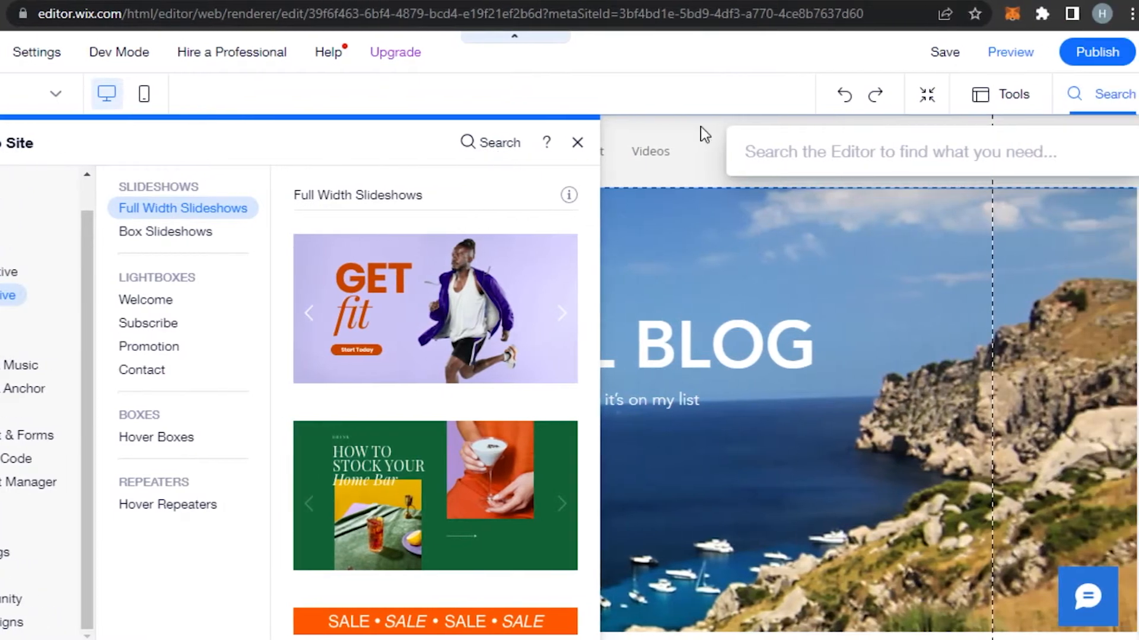
text(wix bookings)
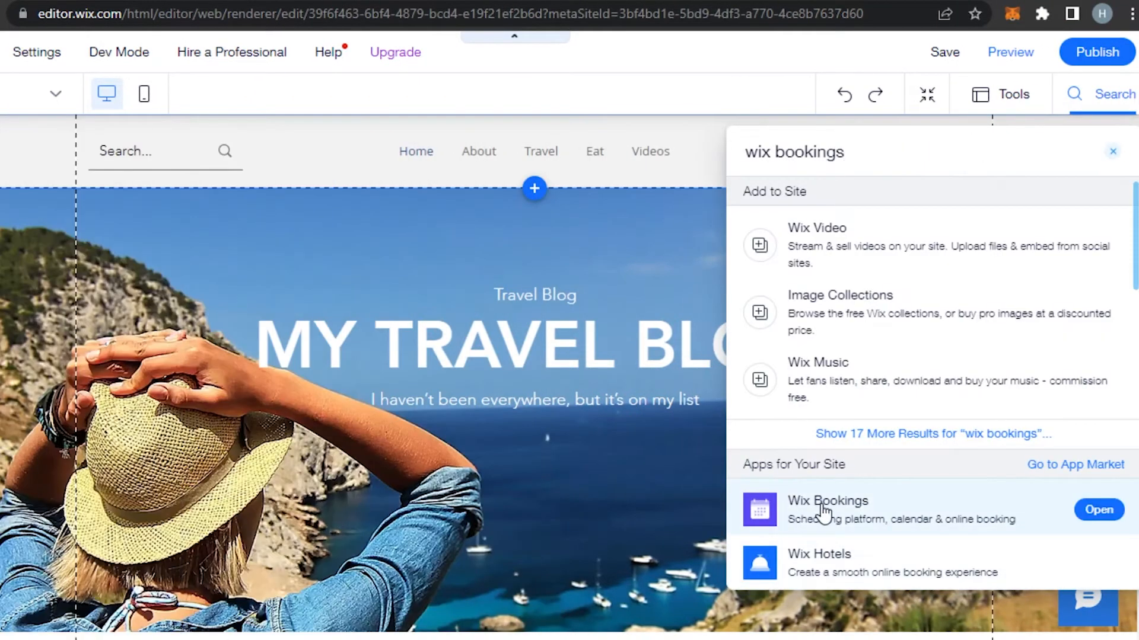
click(898, 517)
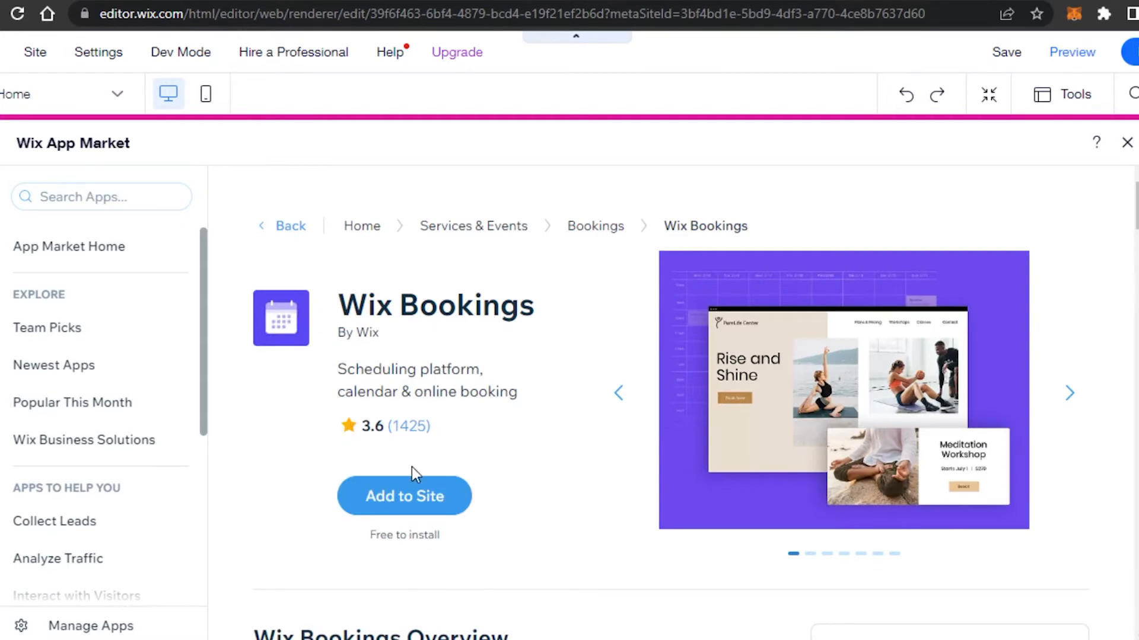
Add Wix Bookings to the site and bring its installer window fully into view
click(396, 501)
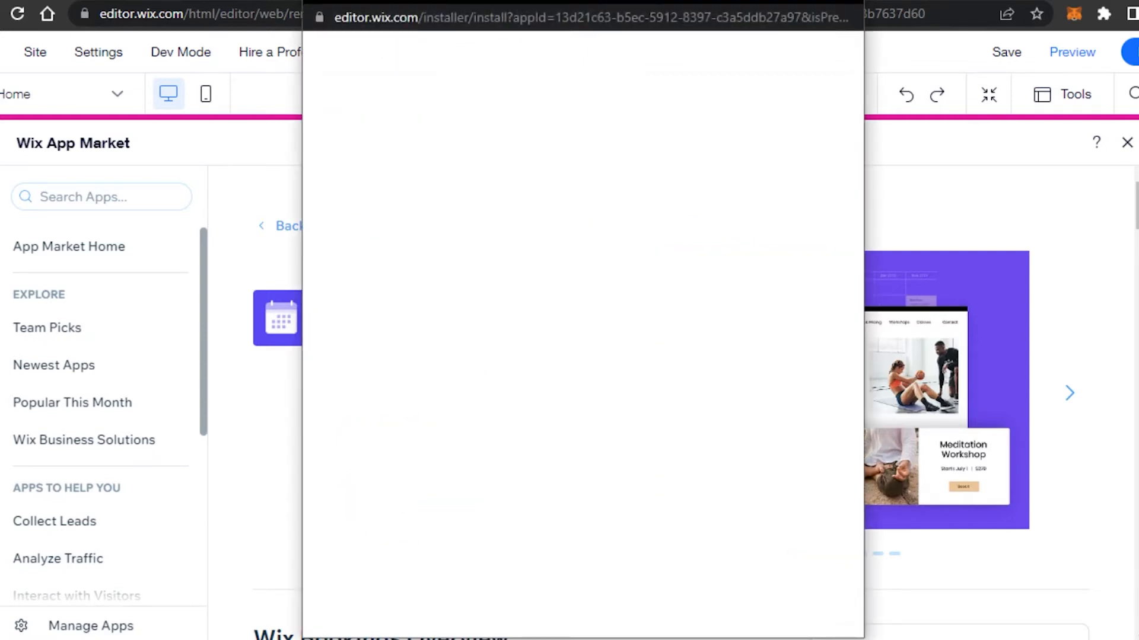
drag(603, 0, 615, 26)
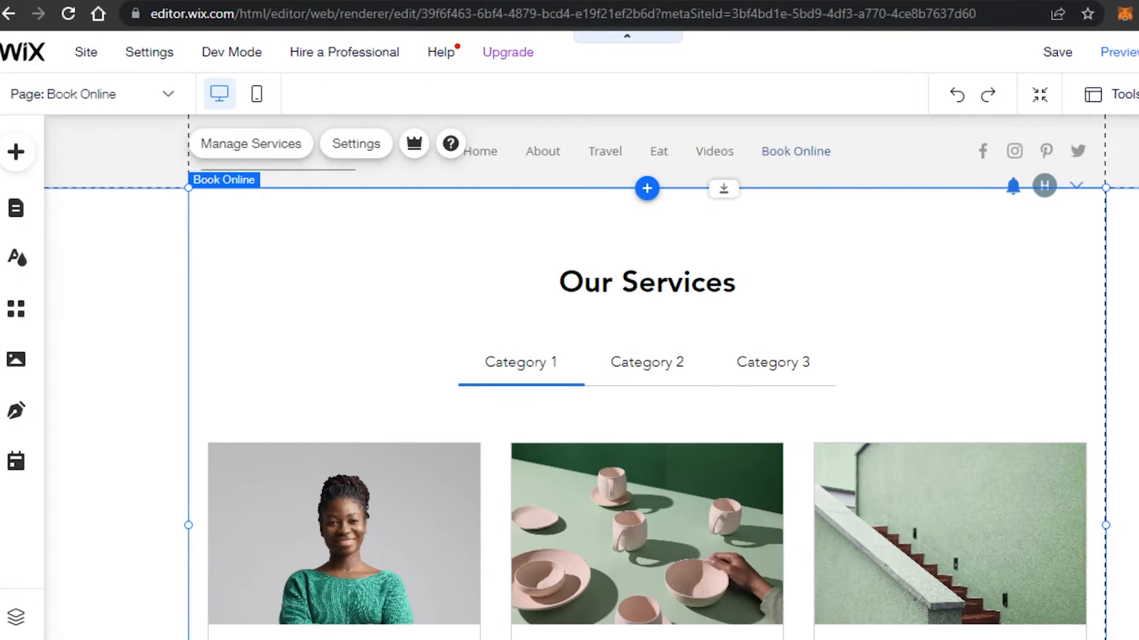
Check the site pages list and stay on the new Book Online page
scroll(591, 377, down, 14)
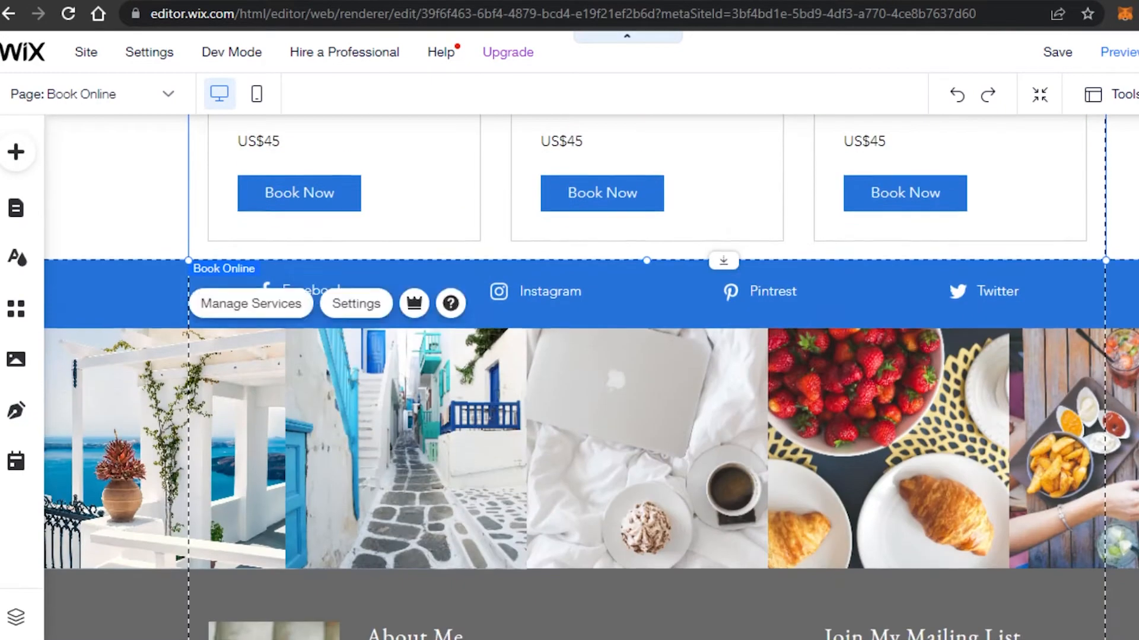
scroll(591, 377, down, 1)
scroll(591, 377, up, 15)
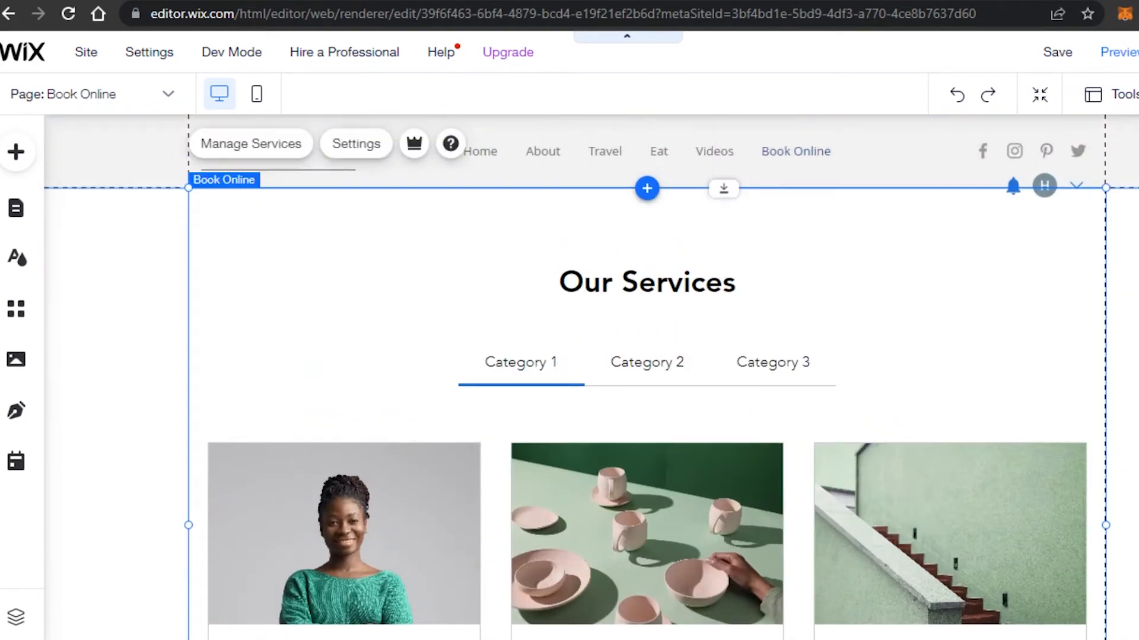
click(167, 99)
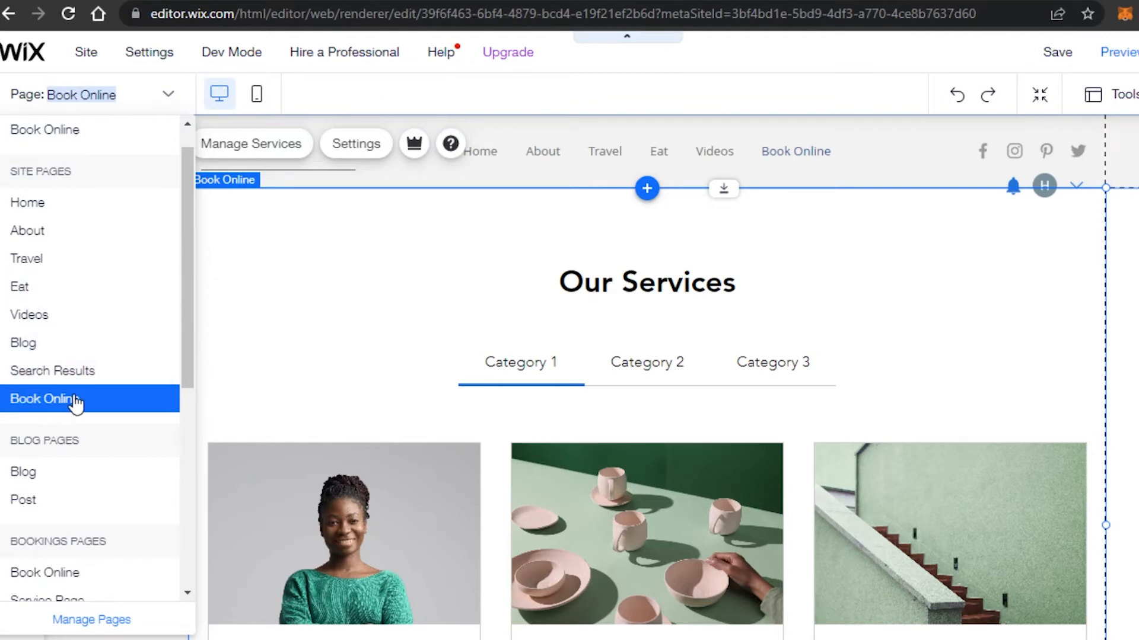
click(279, 320)
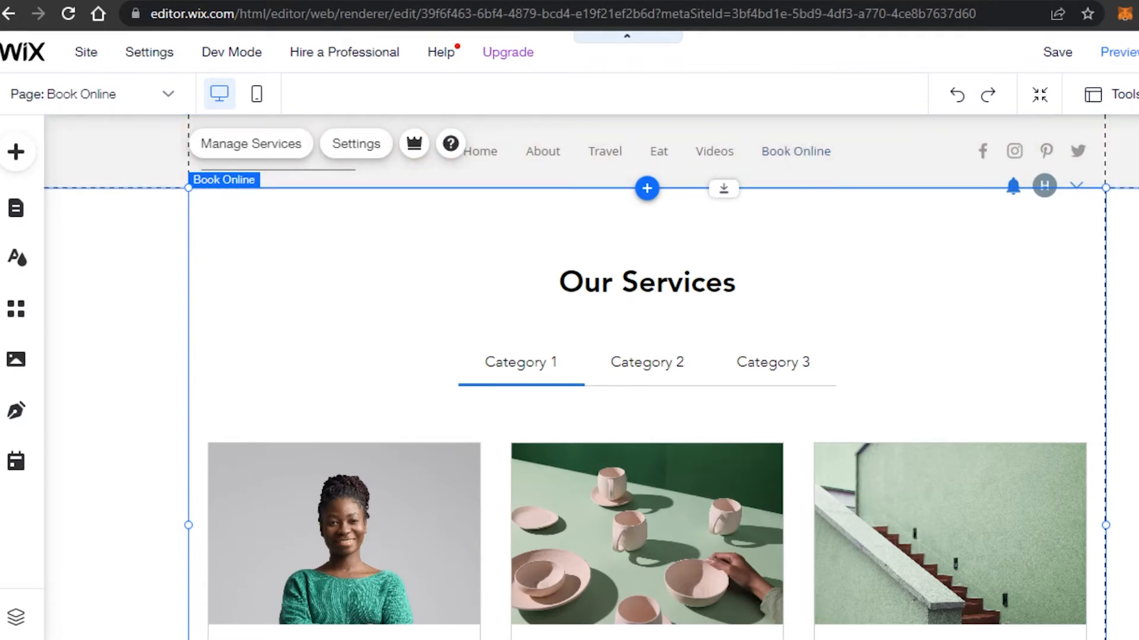
Scroll the Book Online page to show the three US$45 Service Title cards
scroll(591, 377, down, 15)
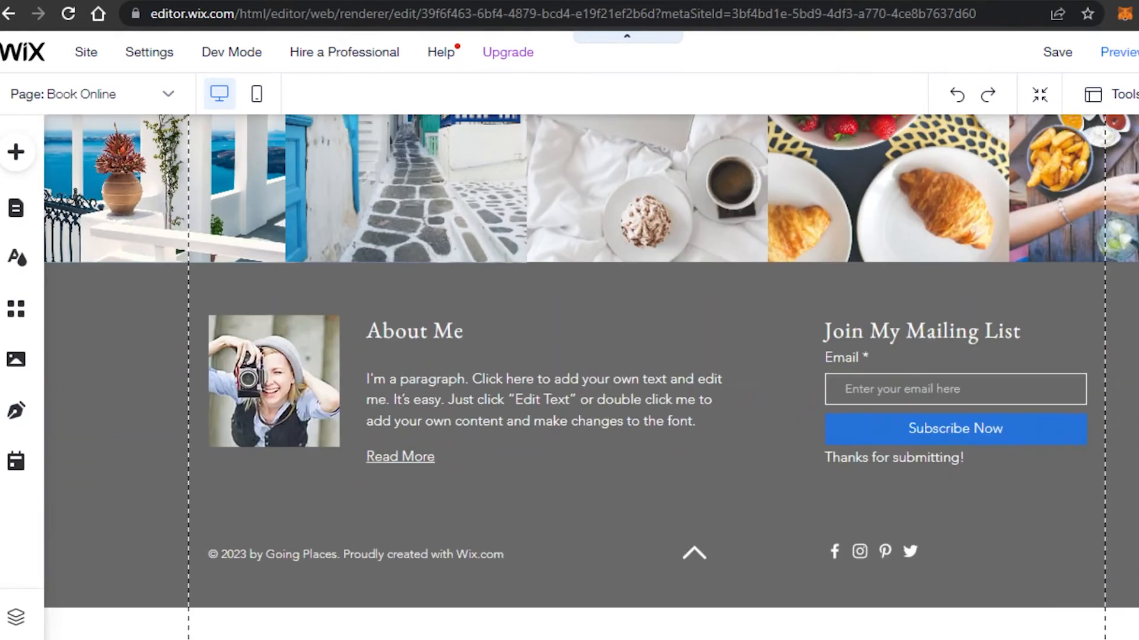
scroll(590, 377, up, 5)
scroll(853, 199, up, 4)
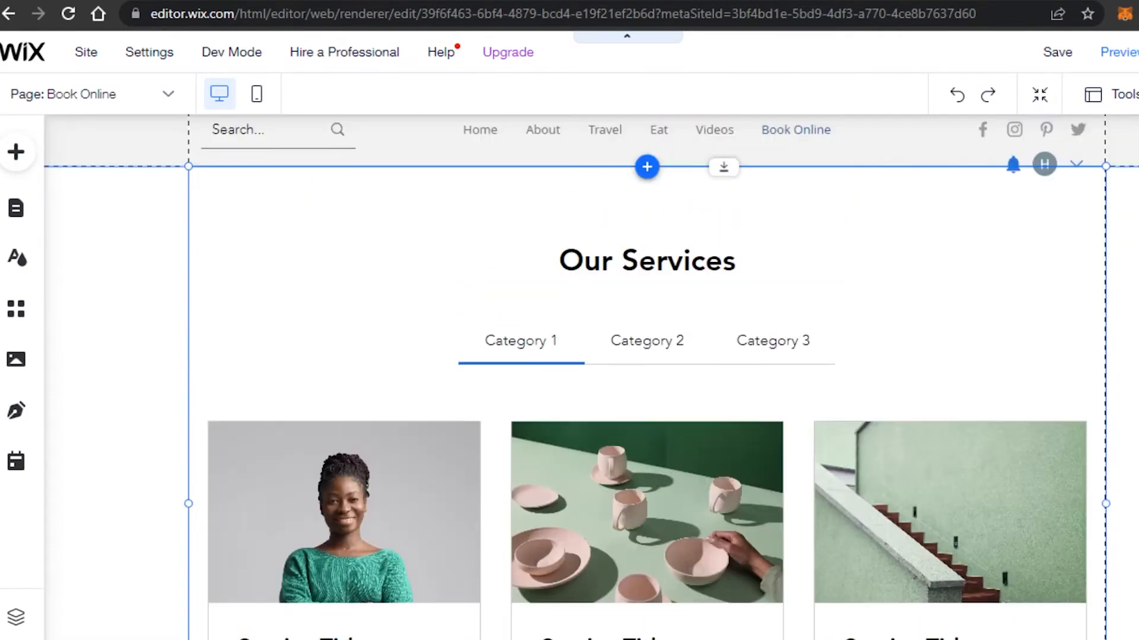
scroll(853, 199, down, 3)
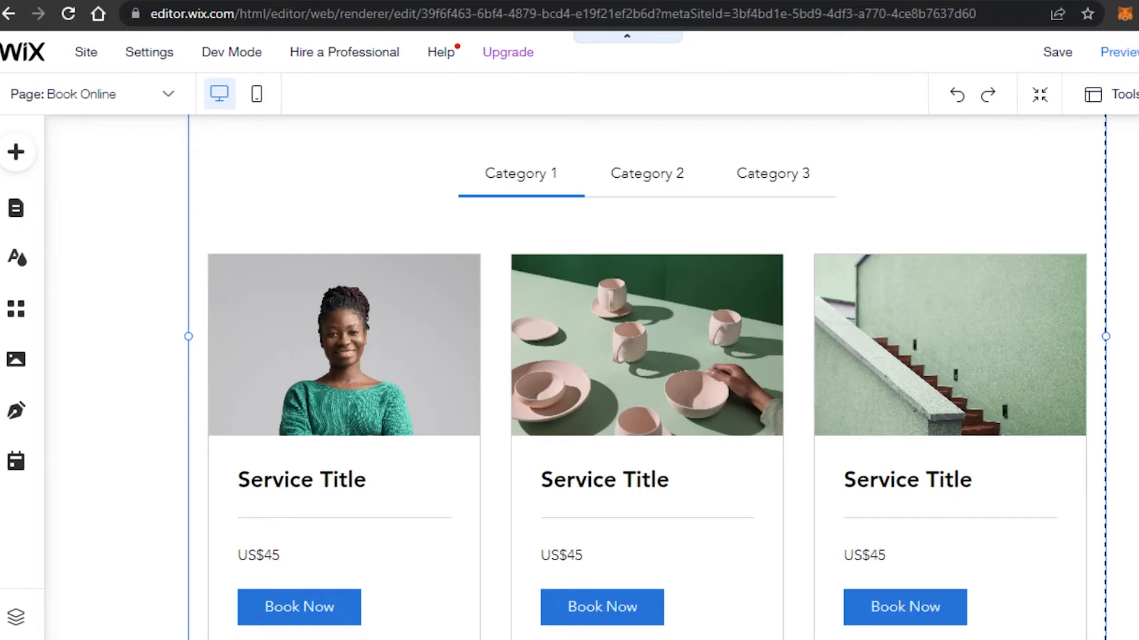
scroll(1002, 568, down, 2)
scroll(714, 328, up, 1)
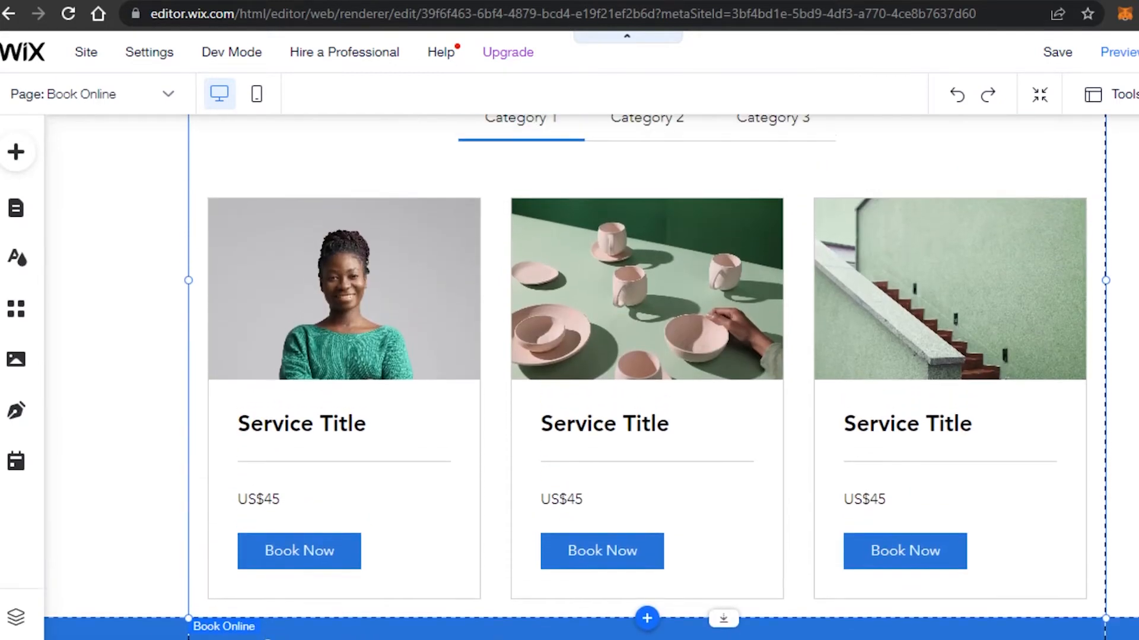
scroll(714, 327, down, 1)
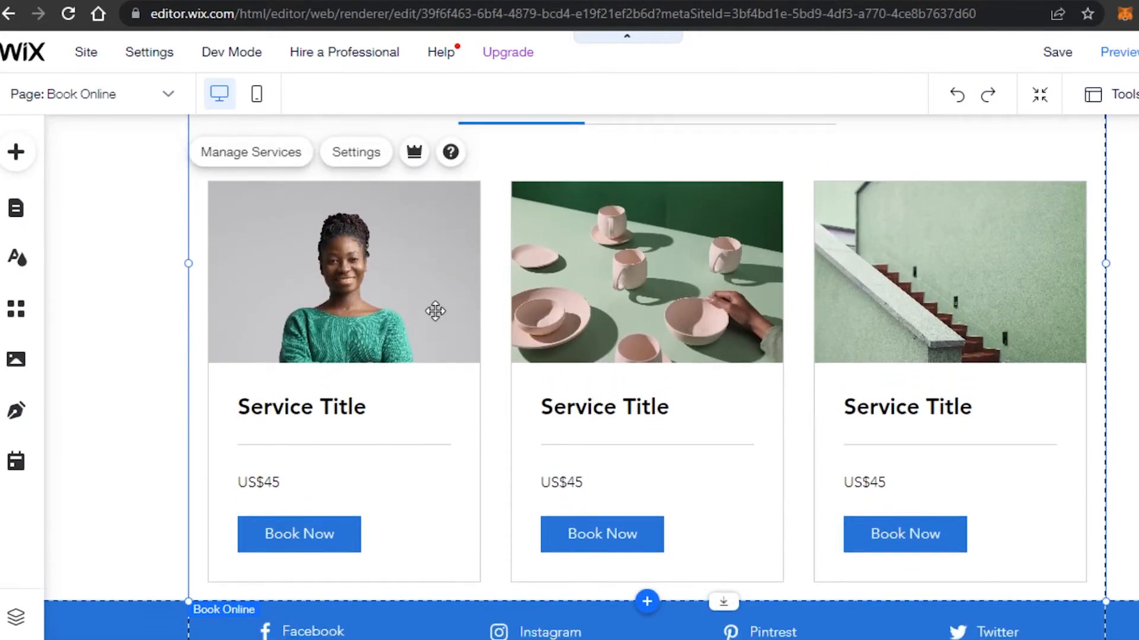
Start a new booking service from Manage Services and choose the 1-on-1 type
click(261, 156)
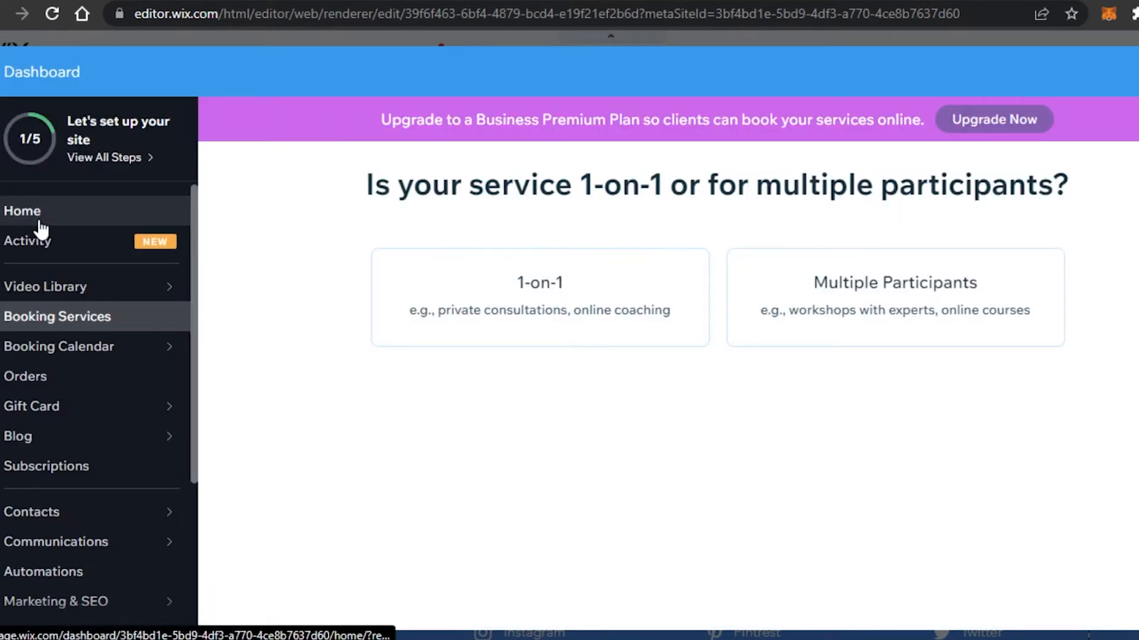
mouse_move(73, 354)
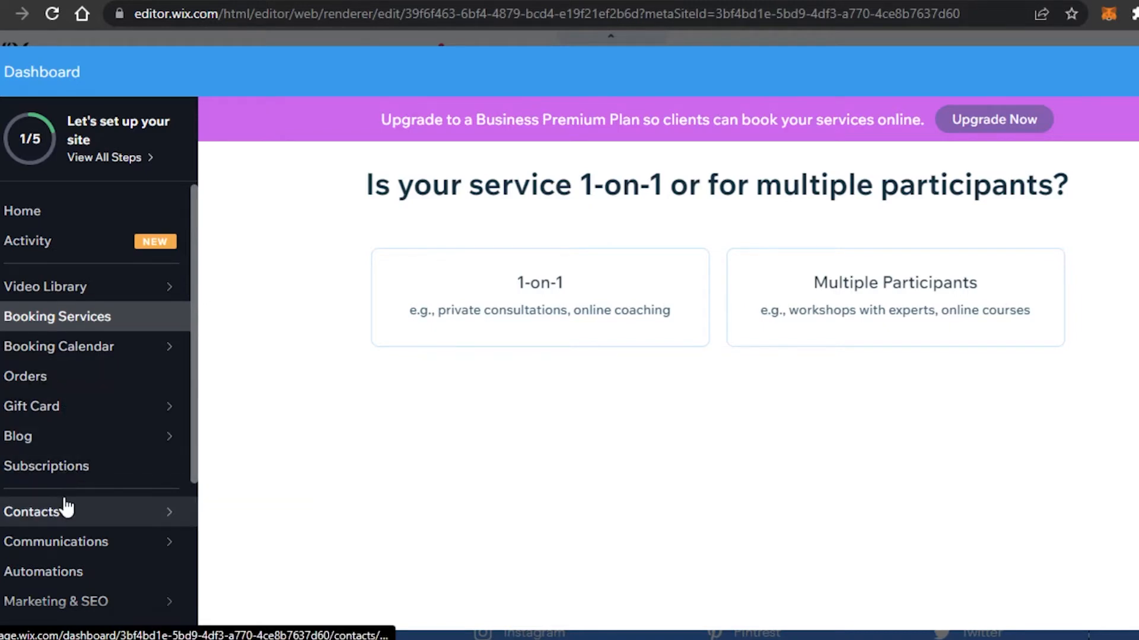
mouse_move(67, 555)
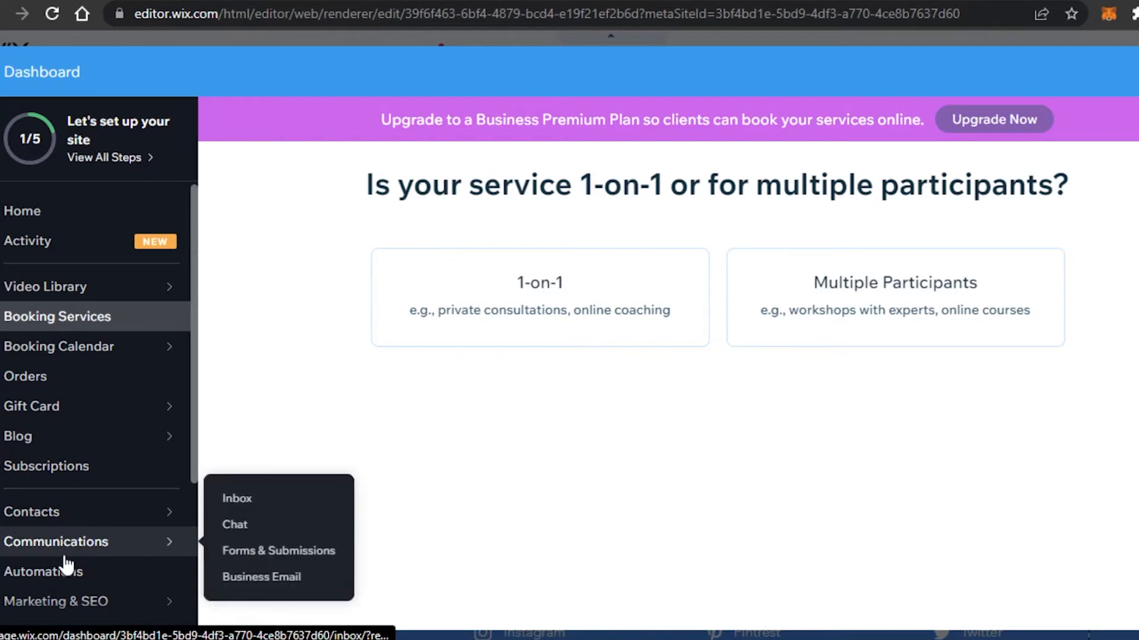
mouse_move(74, 599)
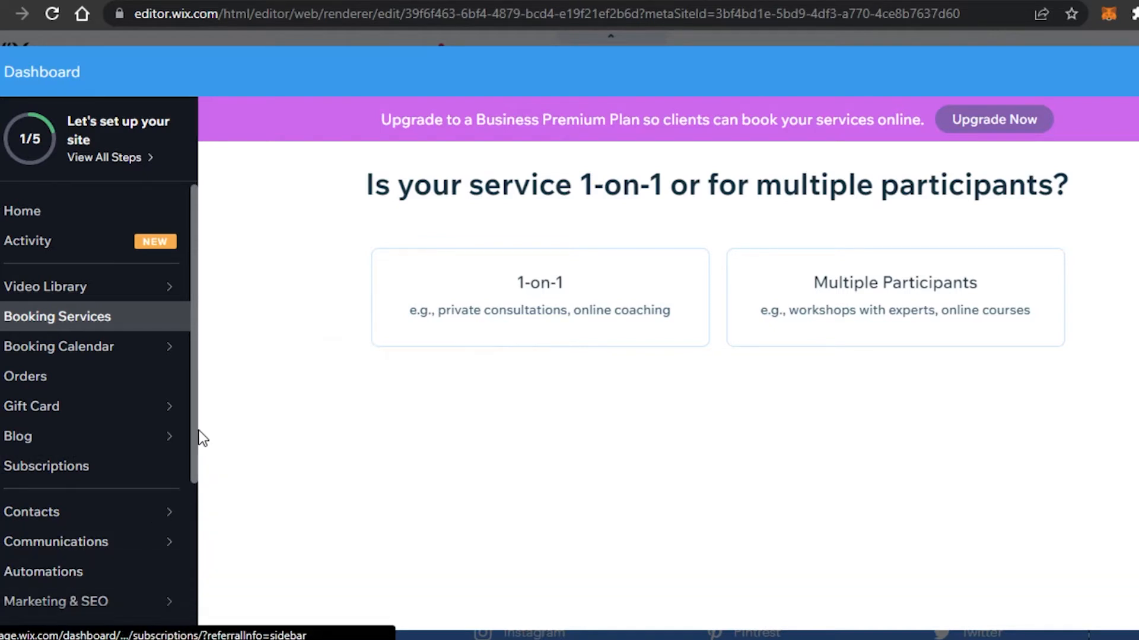
drag(194, 415, 202, 294)
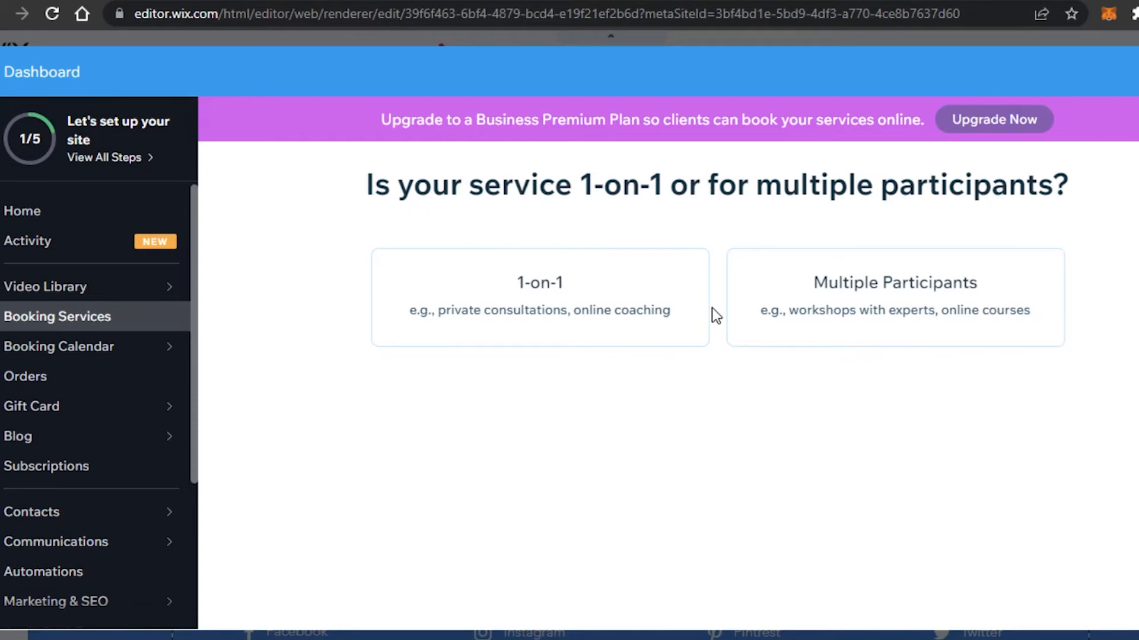
click(676, 307)
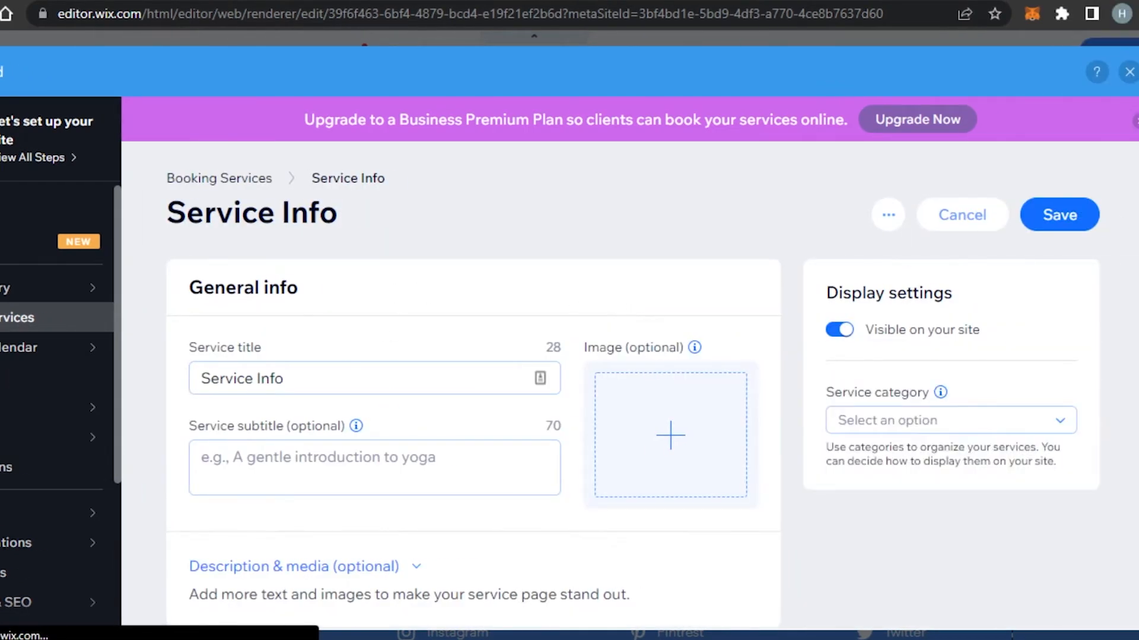
Replace the new service's title with 'Online Session'
scroll(473, 415, down, 10)
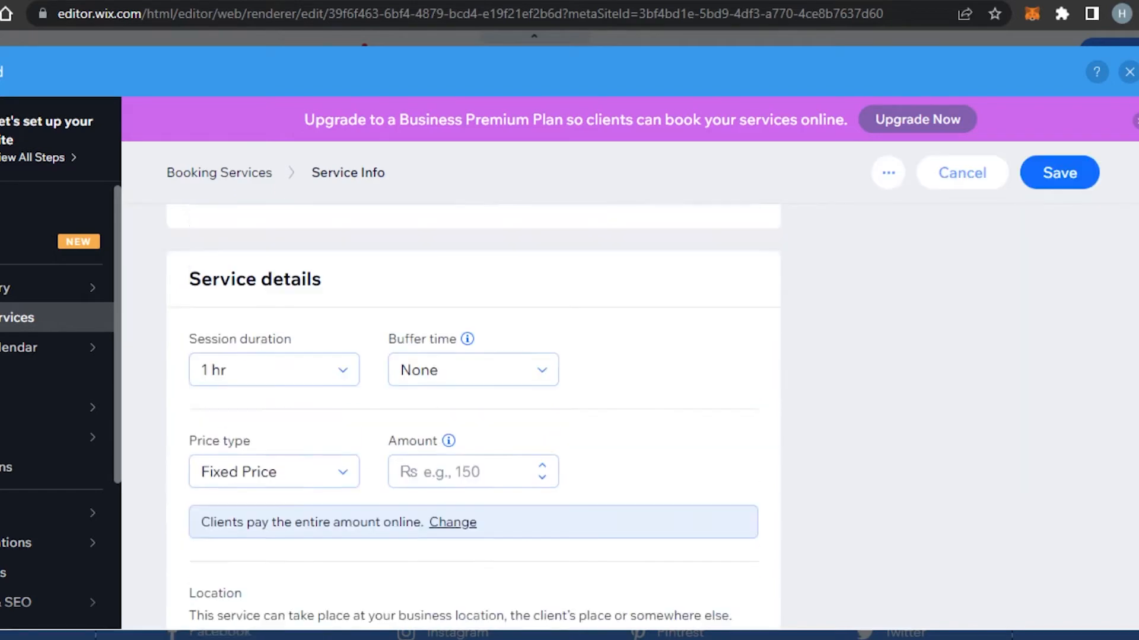
scroll(473, 415, up, 10)
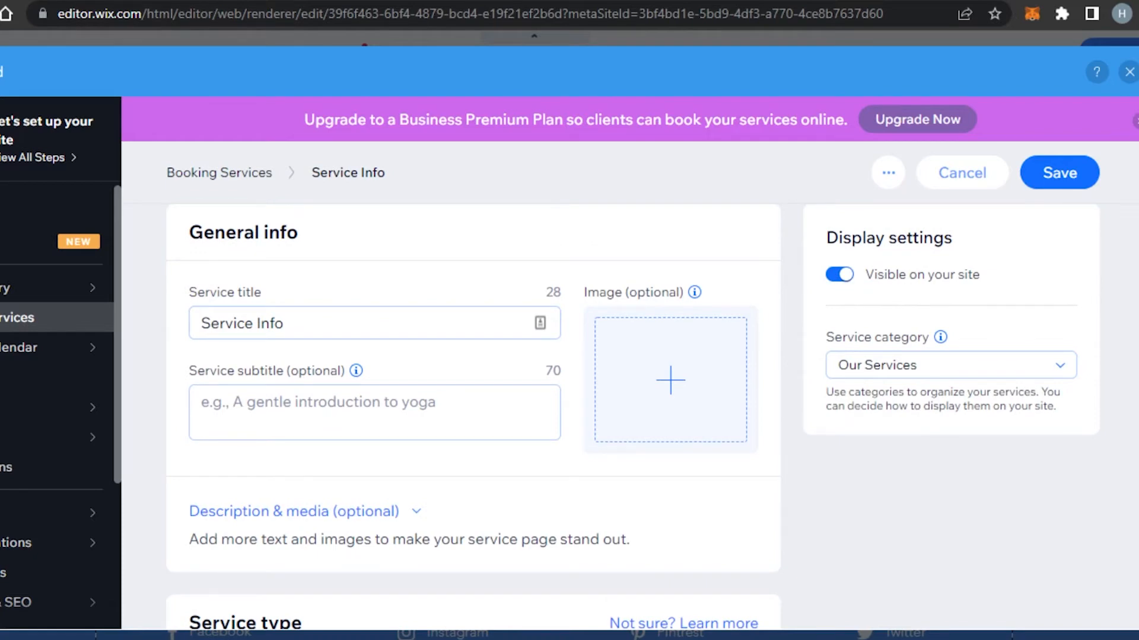
scroll(473, 415, down, 10)
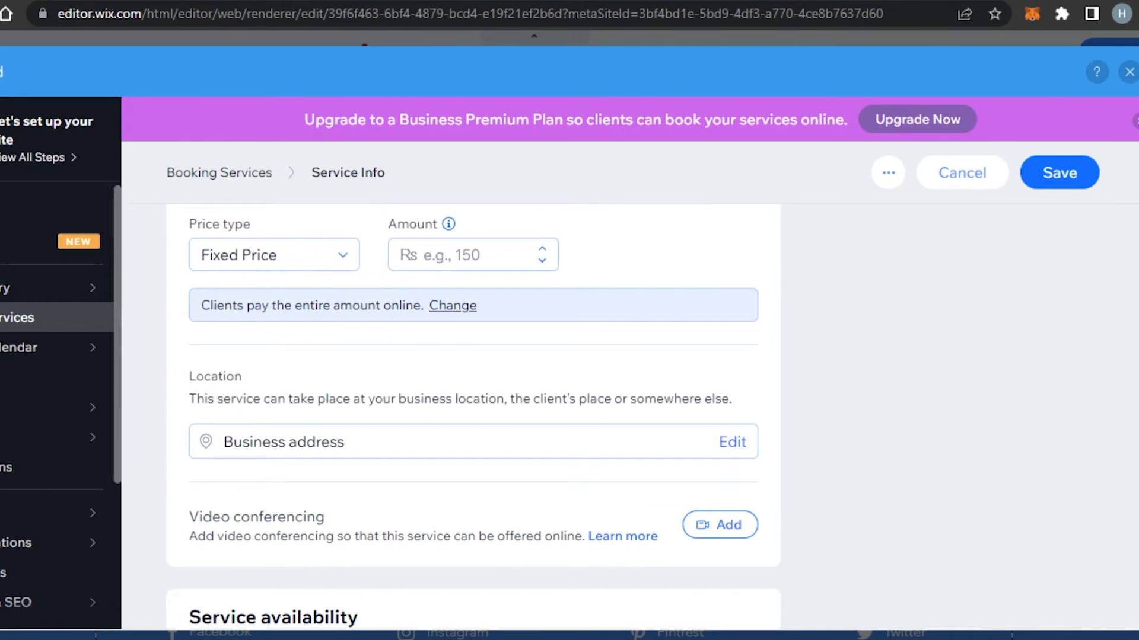
scroll(452, 374, up, 10)
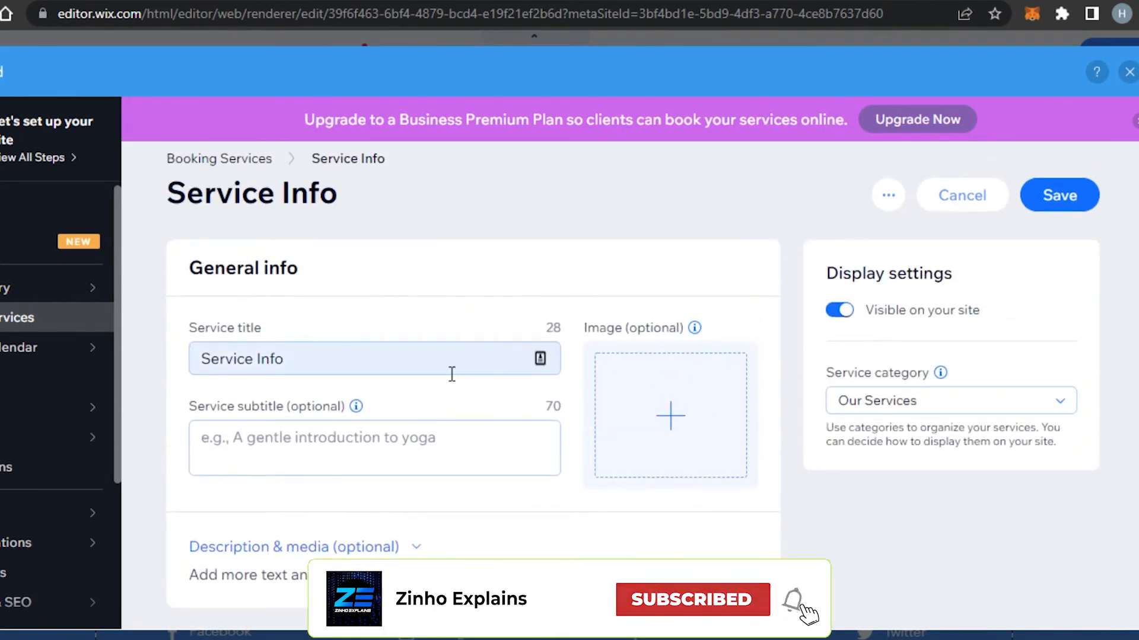
triple_click(359, 368)
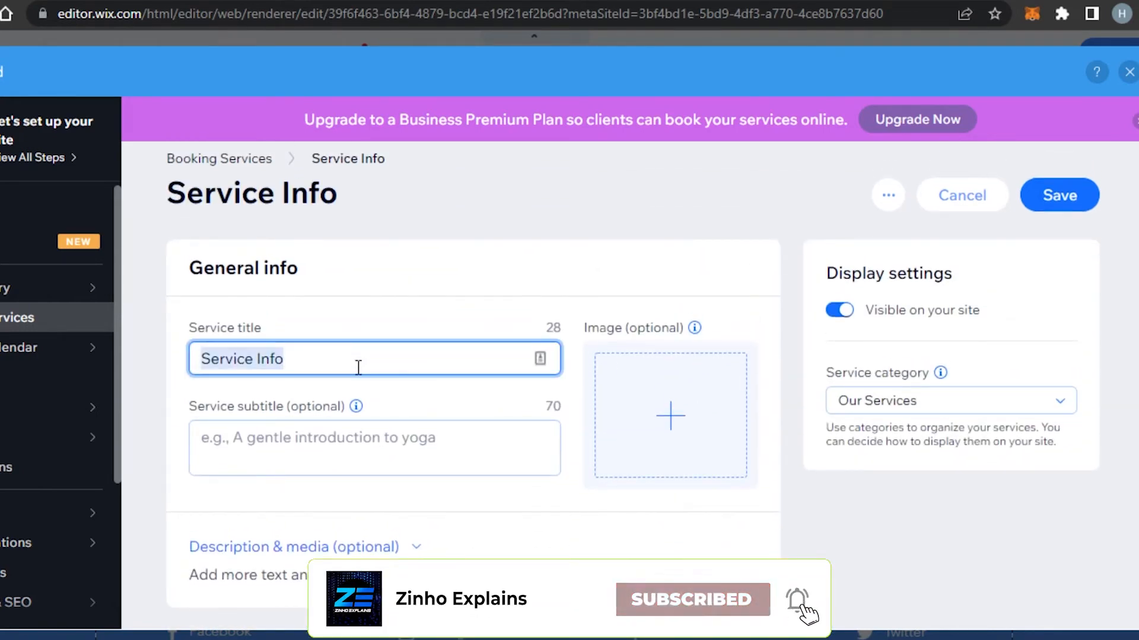
key(BackSpace)
text(On)
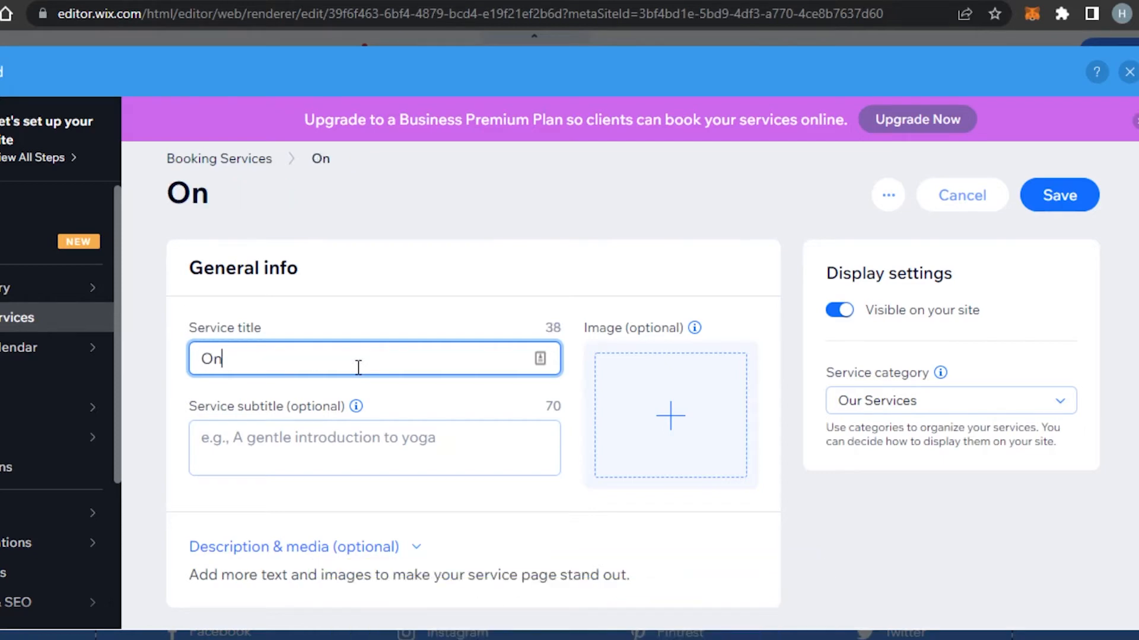
text(line S)
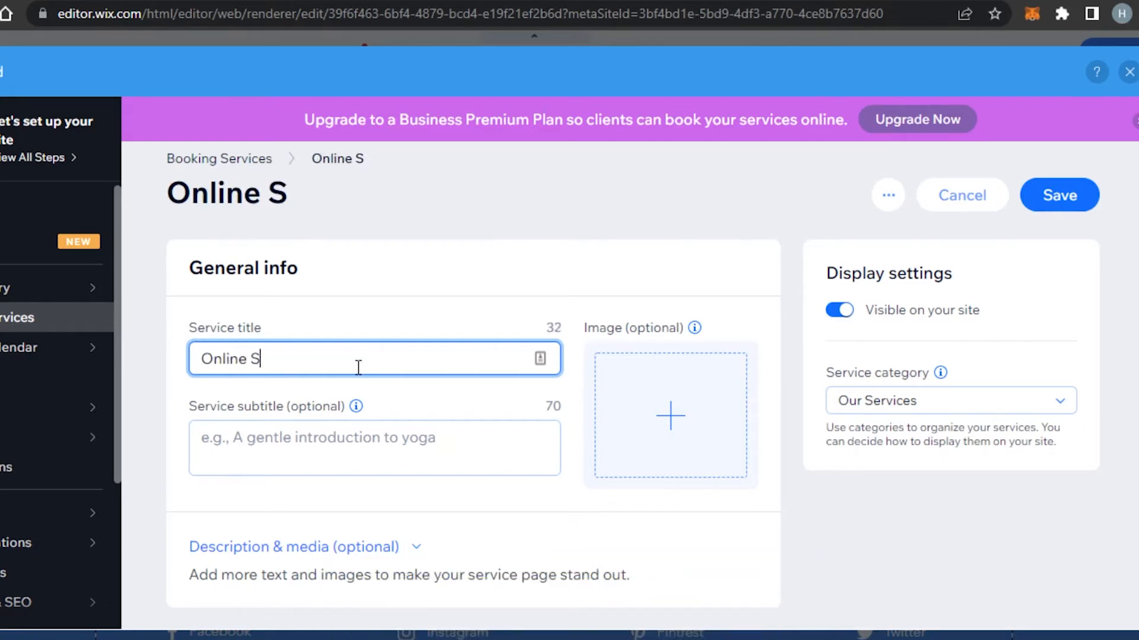
text(ession)
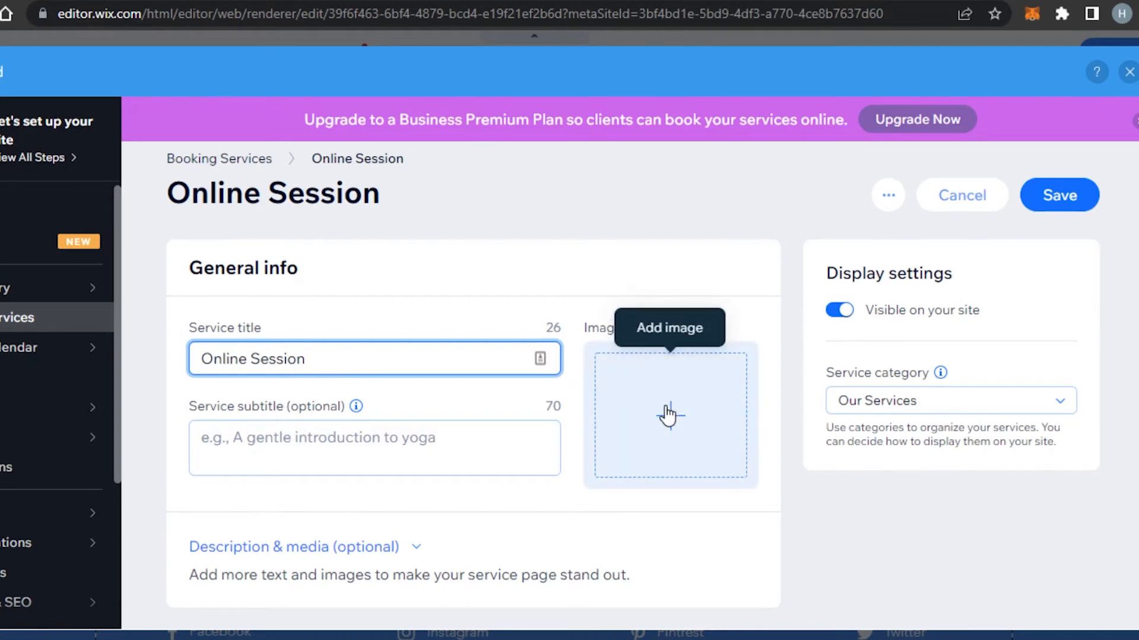
Attach download (2).jpg as the Online Session service image
click(668, 415)
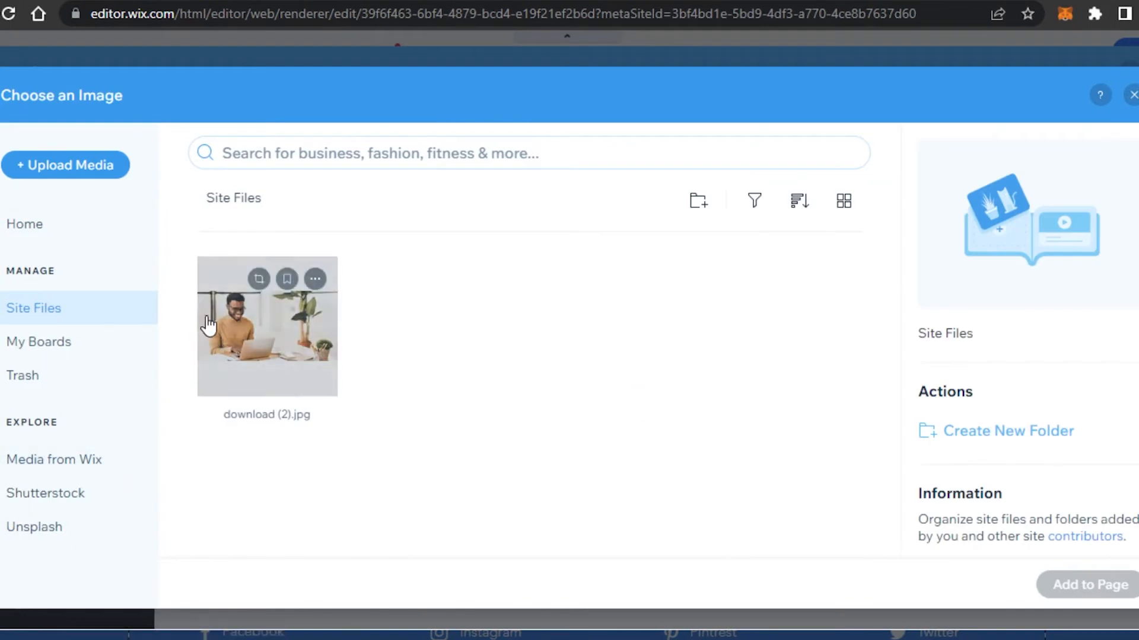
click(255, 339)
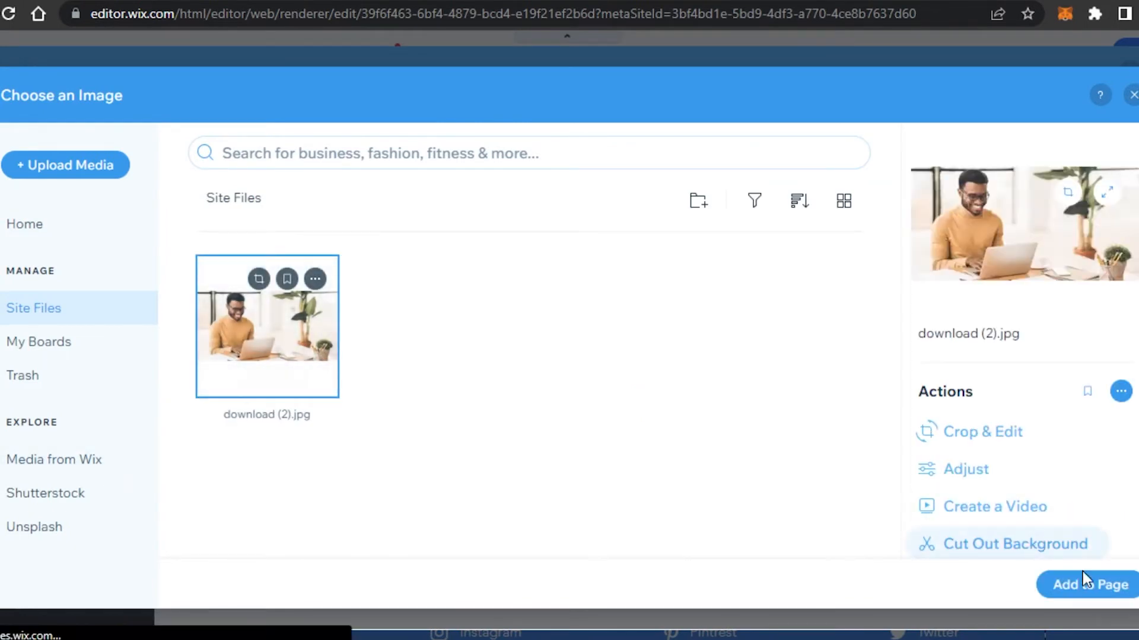
click(1096, 587)
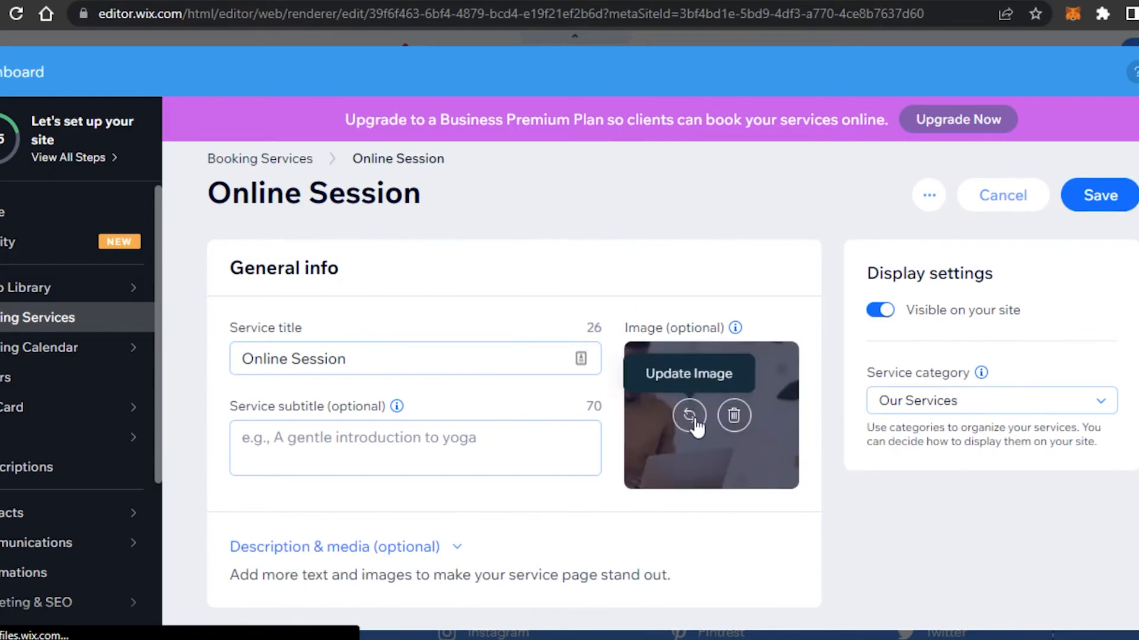
scroll(308, 243, down, 8)
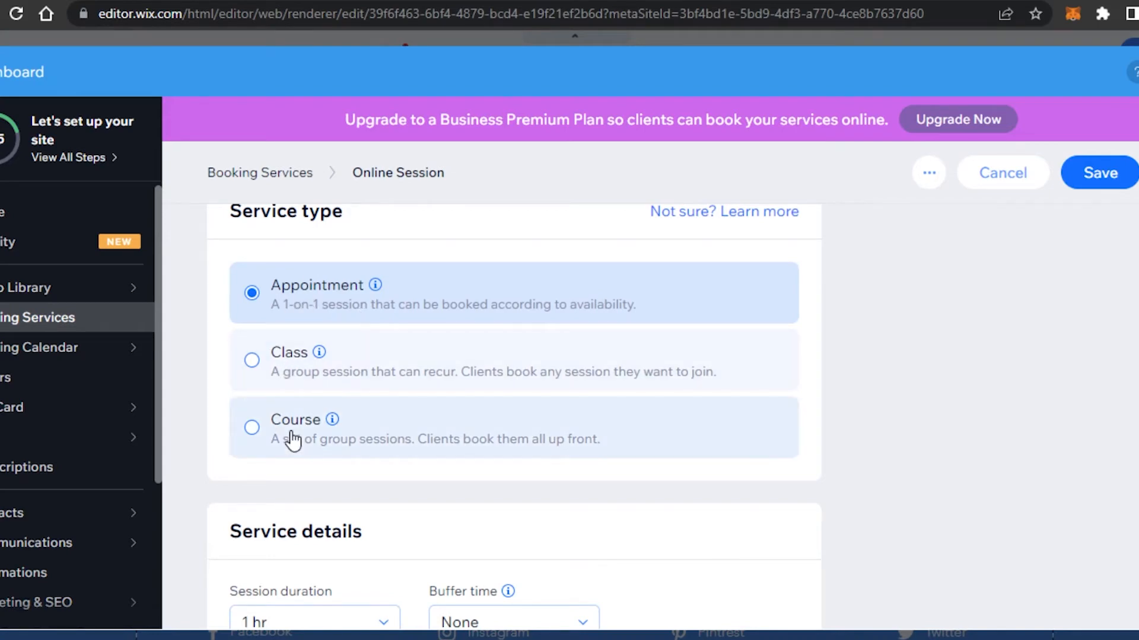
Make Online Session a course and lower its capacity from 50 to 25
click(256, 431)
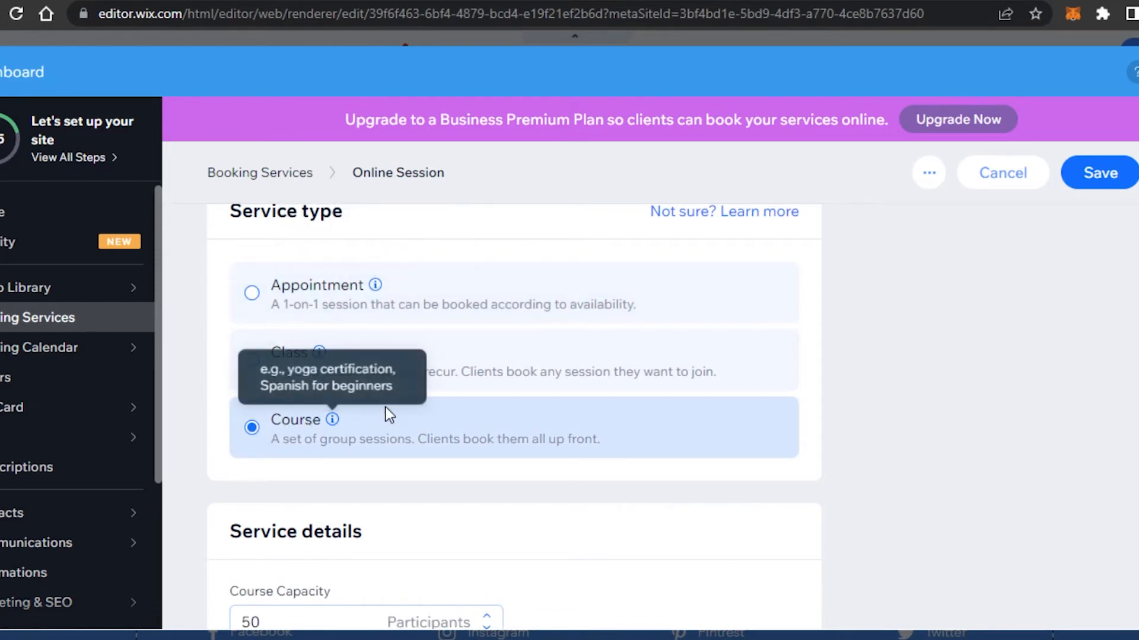
scroll(582, 376, down, 5)
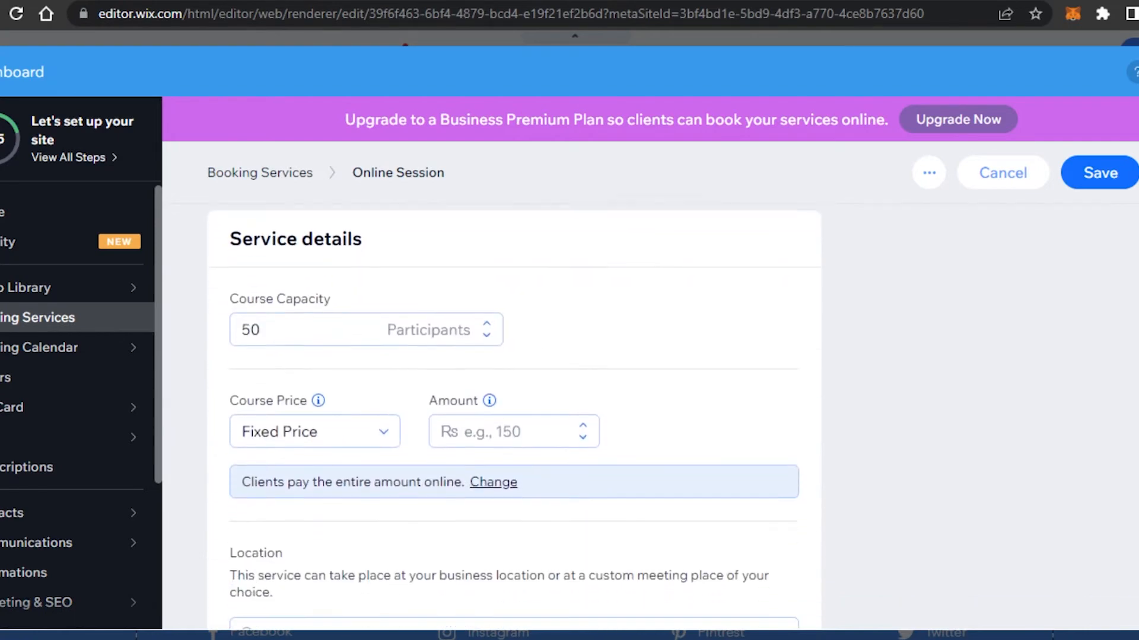
double_click(297, 321)
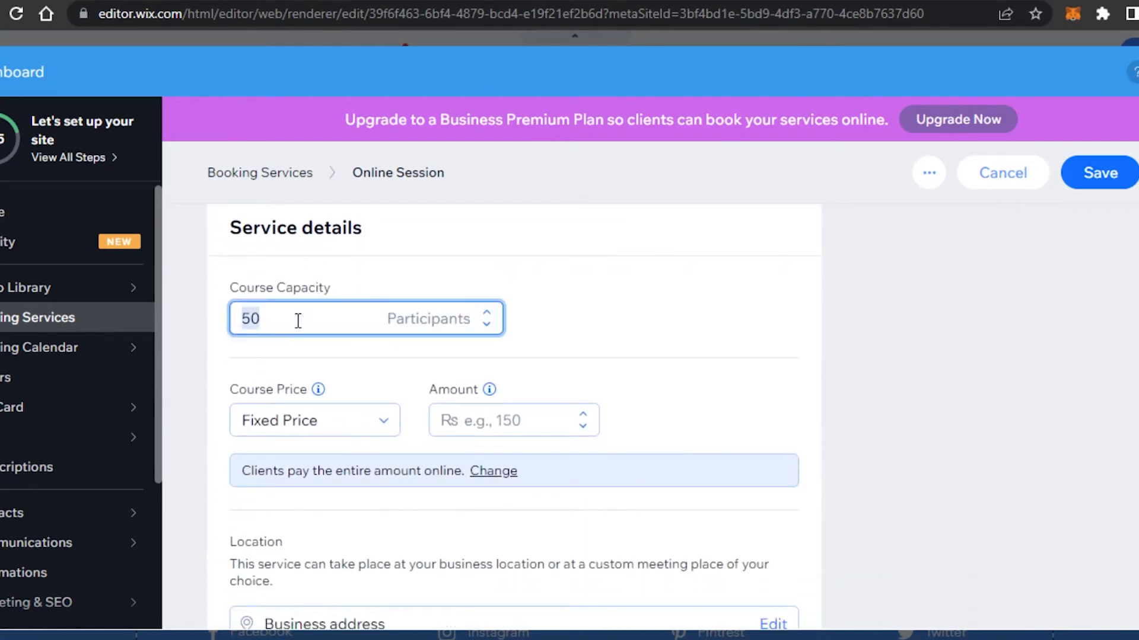
click(486, 325)
click(487, 325)
click(487, 325)
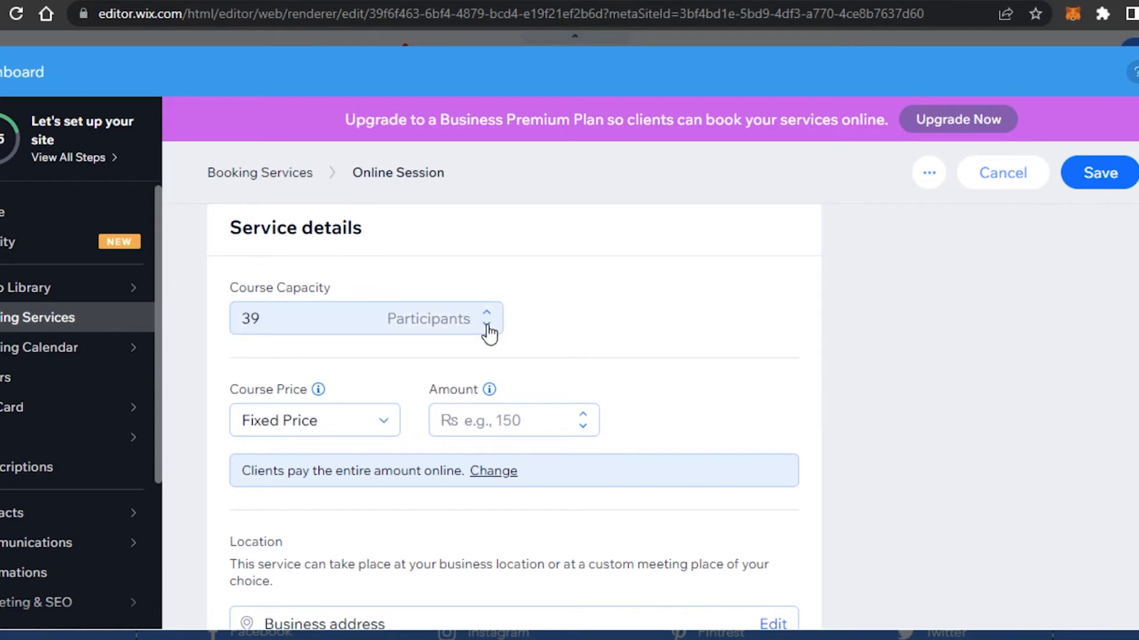
click(487, 325)
click(487, 326)
click(487, 326)
click(487, 325)
click(487, 326)
click(487, 326)
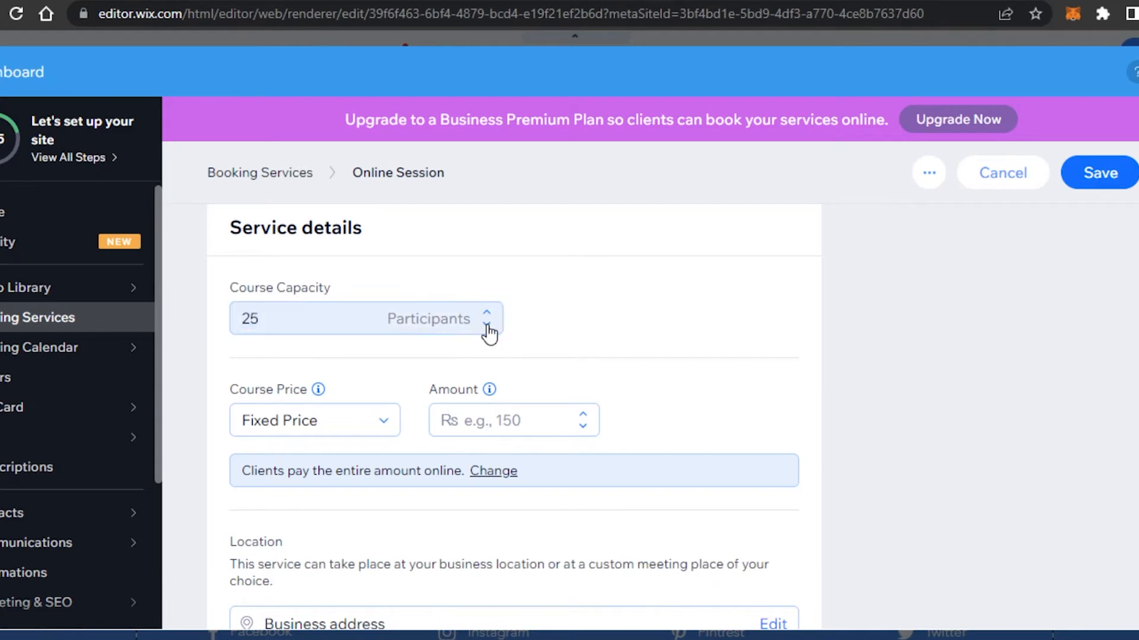
Set the course price to a Fixed Price of Rs 5000
click(332, 441)
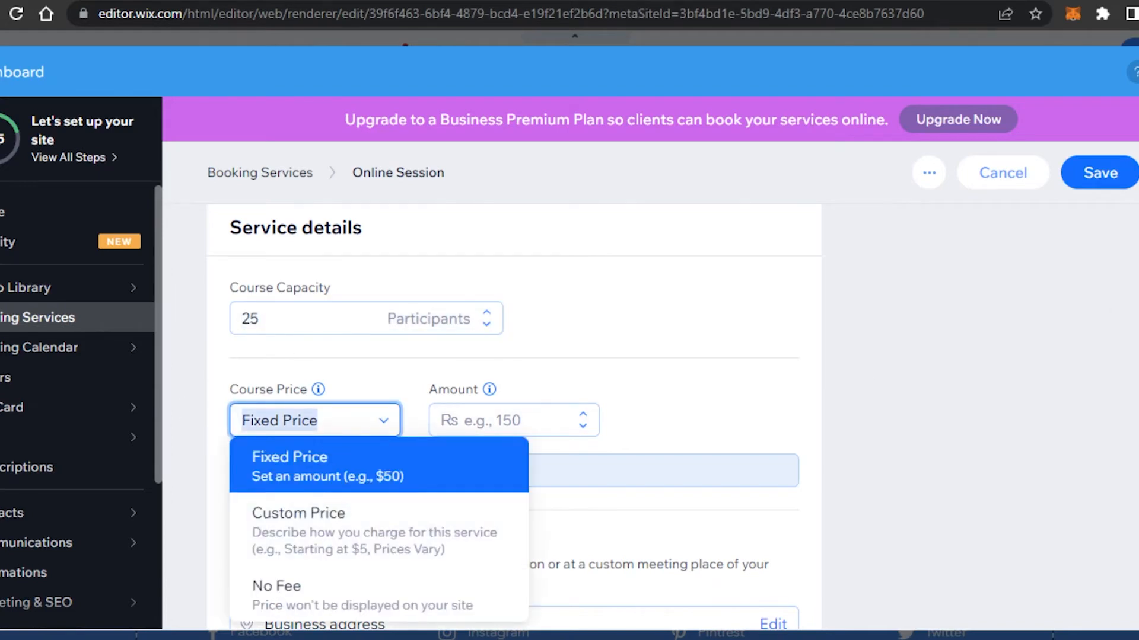
scroll(510, 427, down, 3)
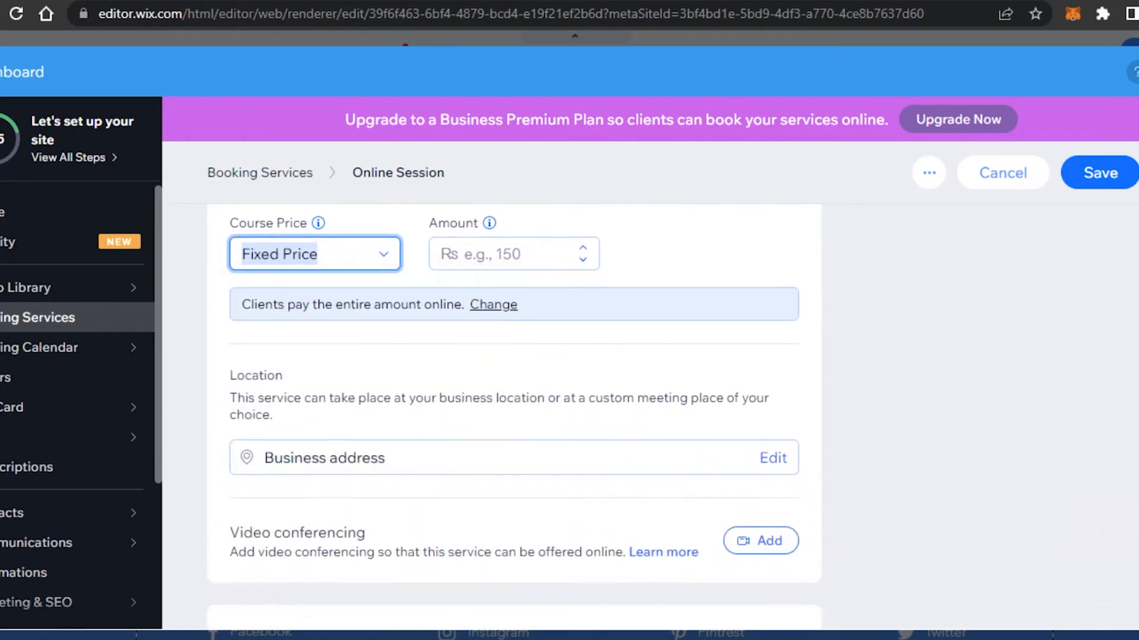
click(338, 265)
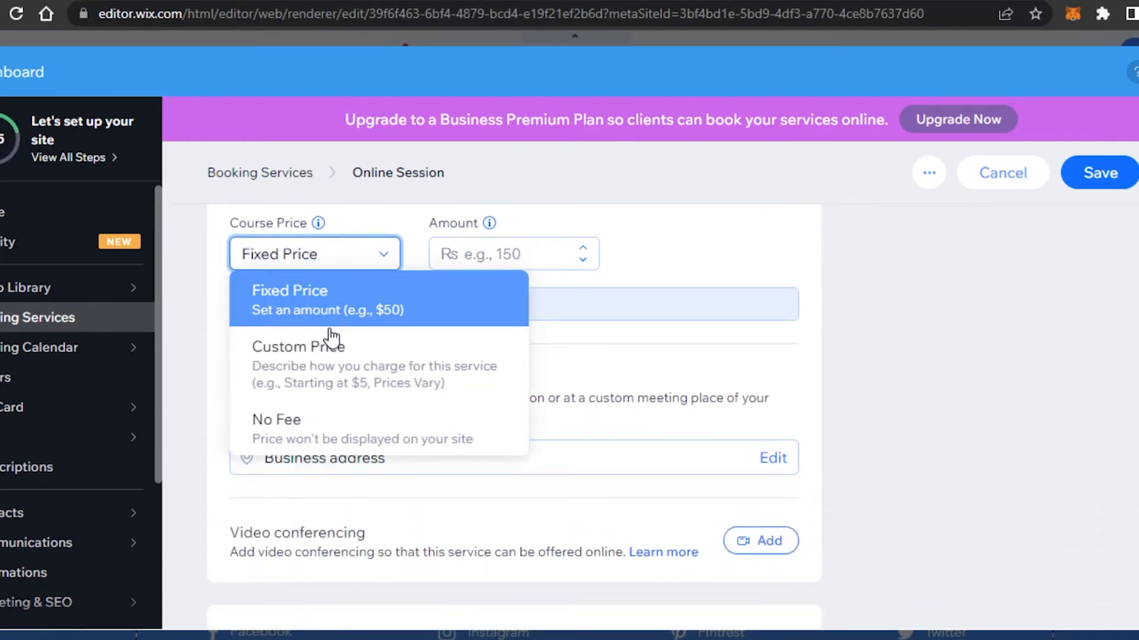
click(326, 301)
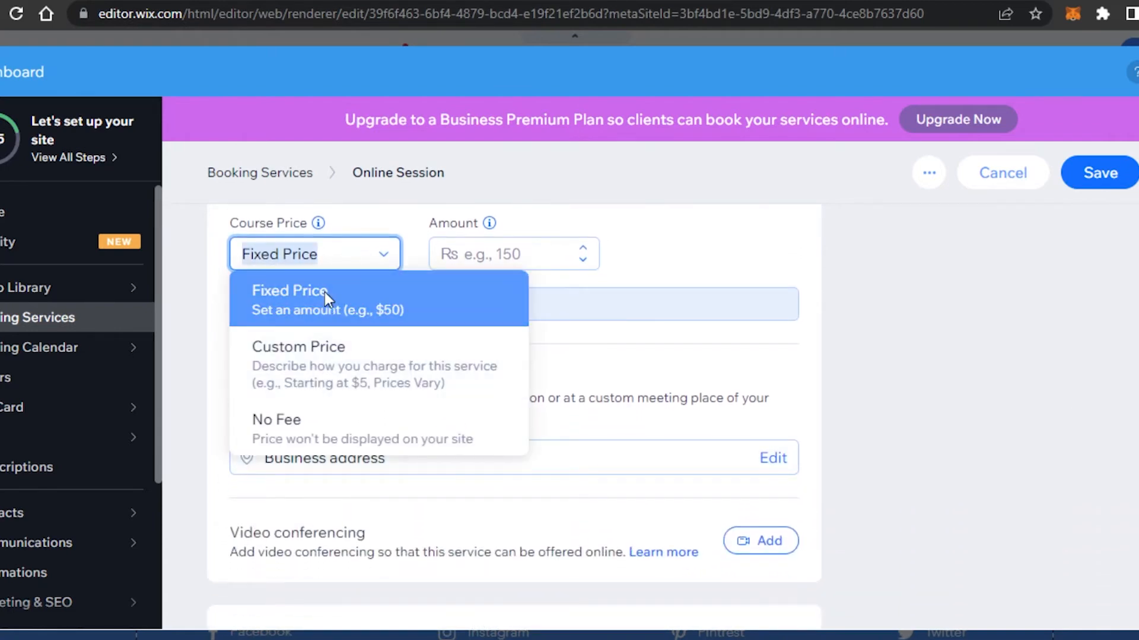
click(512, 254)
text(5000)
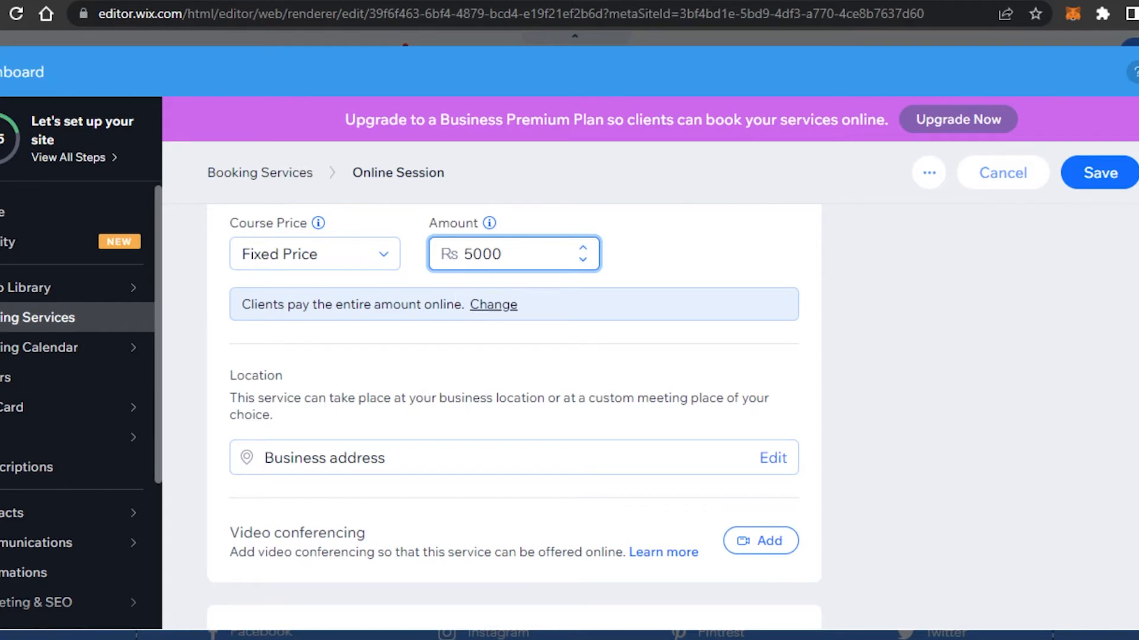
scroll(514, 415, down, 4)
scroll(515, 415, up, 1)
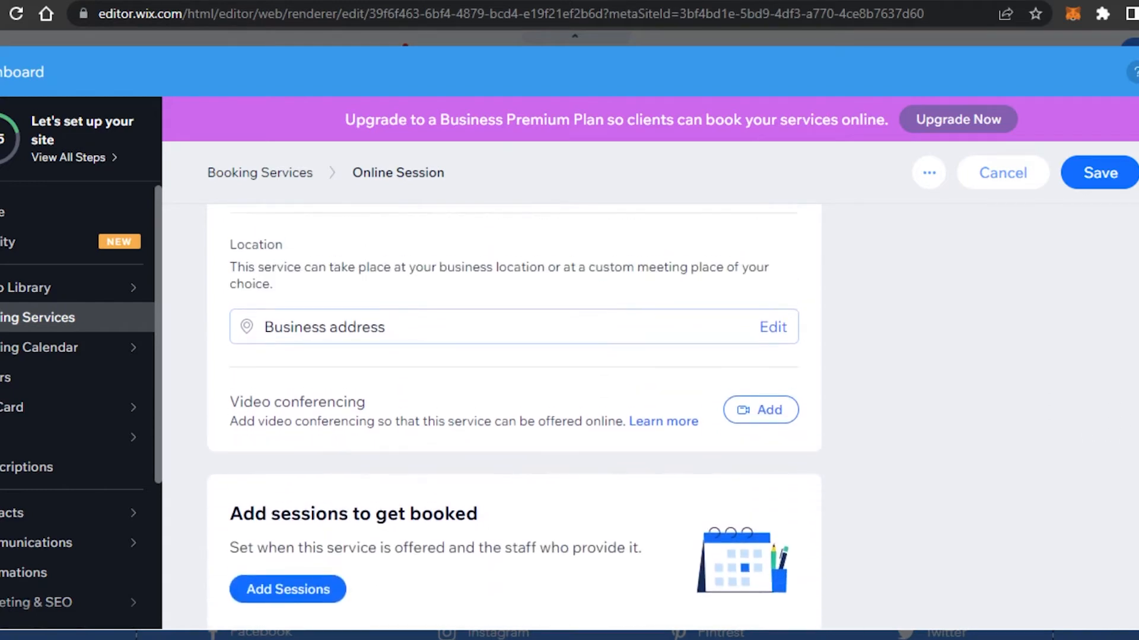
Open the business address editor for the service and back out without saving
click(647, 333)
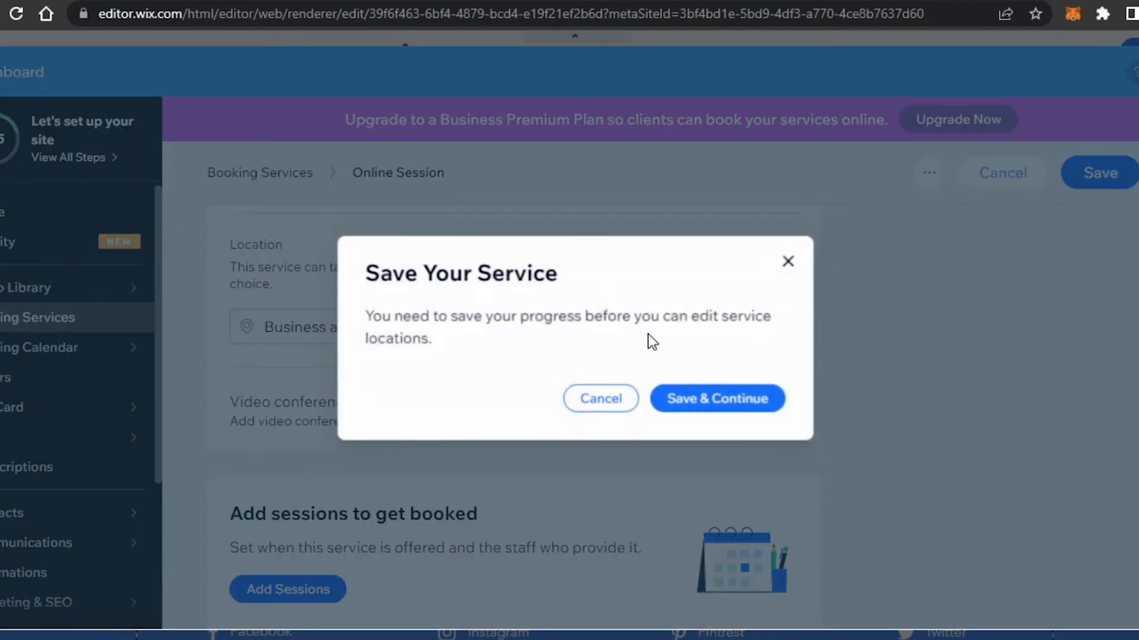
click(597, 405)
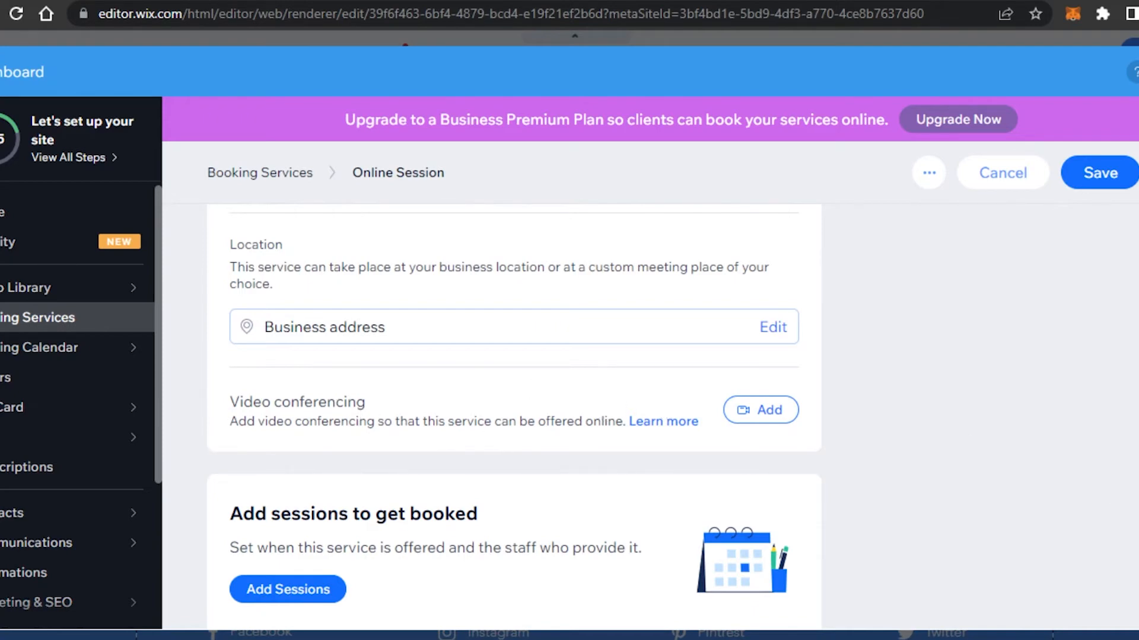
scroll(838, 451, down, 3)
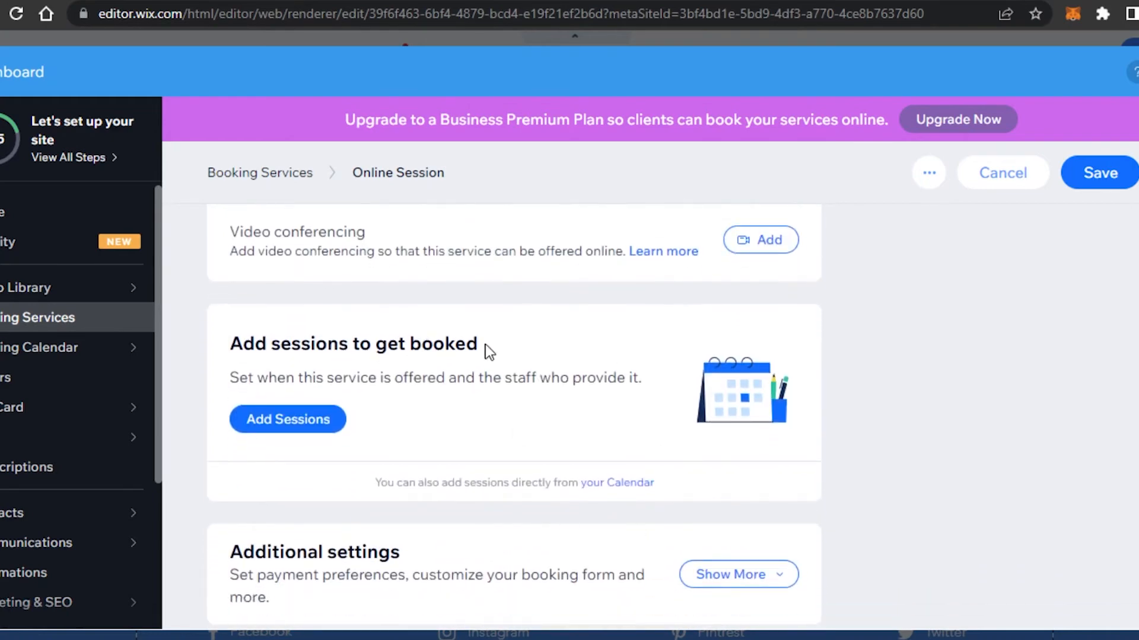
scroll(514, 409, up, 3)
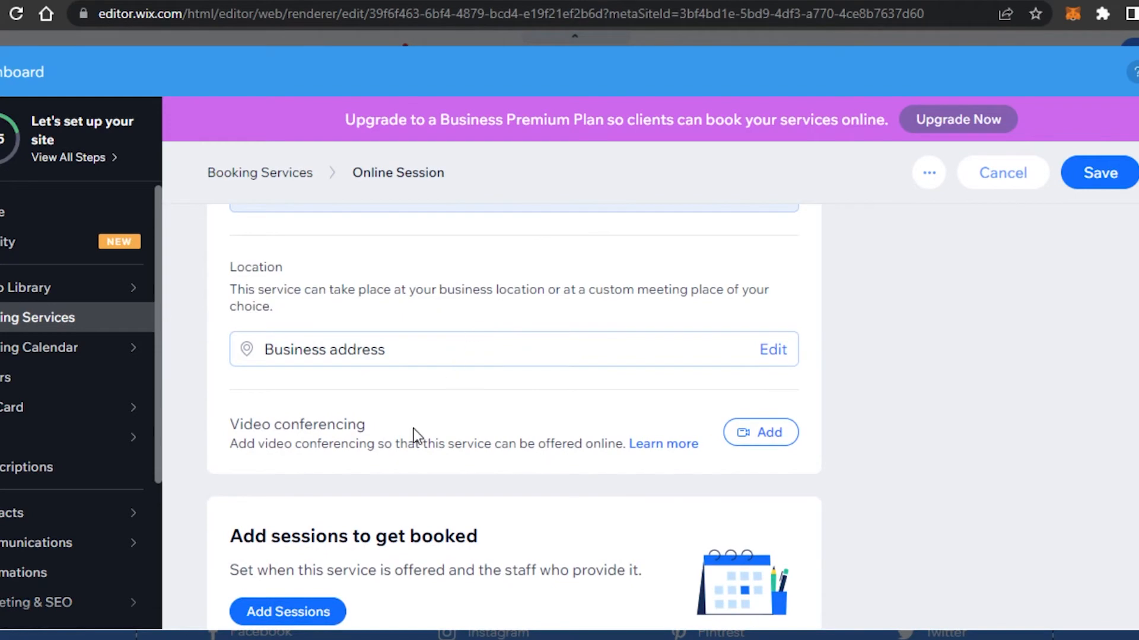
Skip adding video conferencing and start adding sessions to Online Session
click(767, 435)
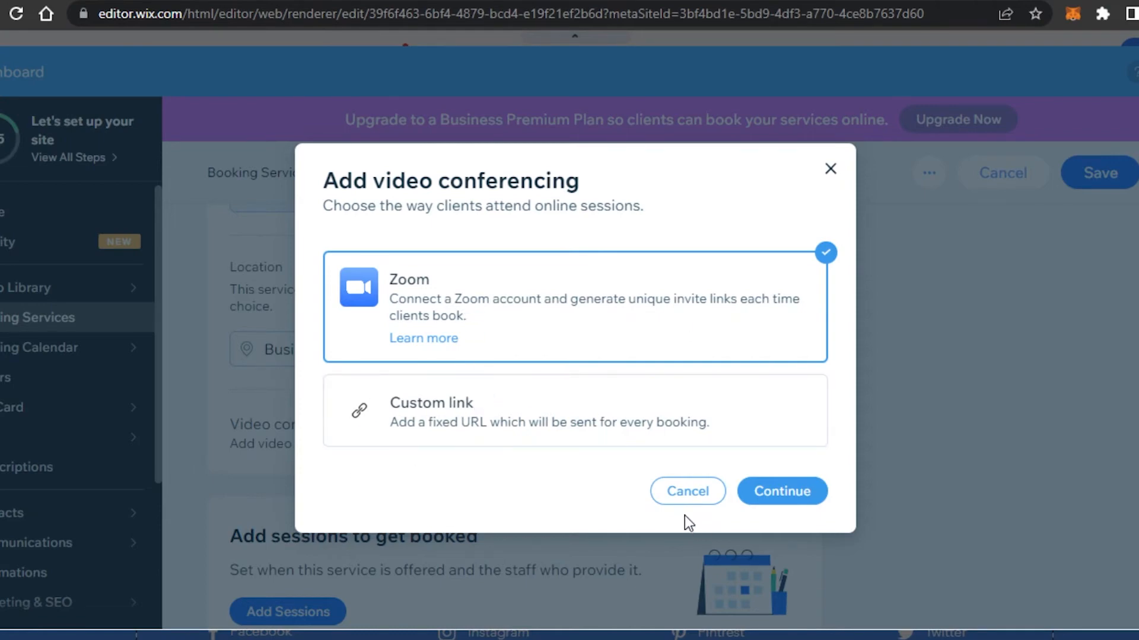
click(681, 497)
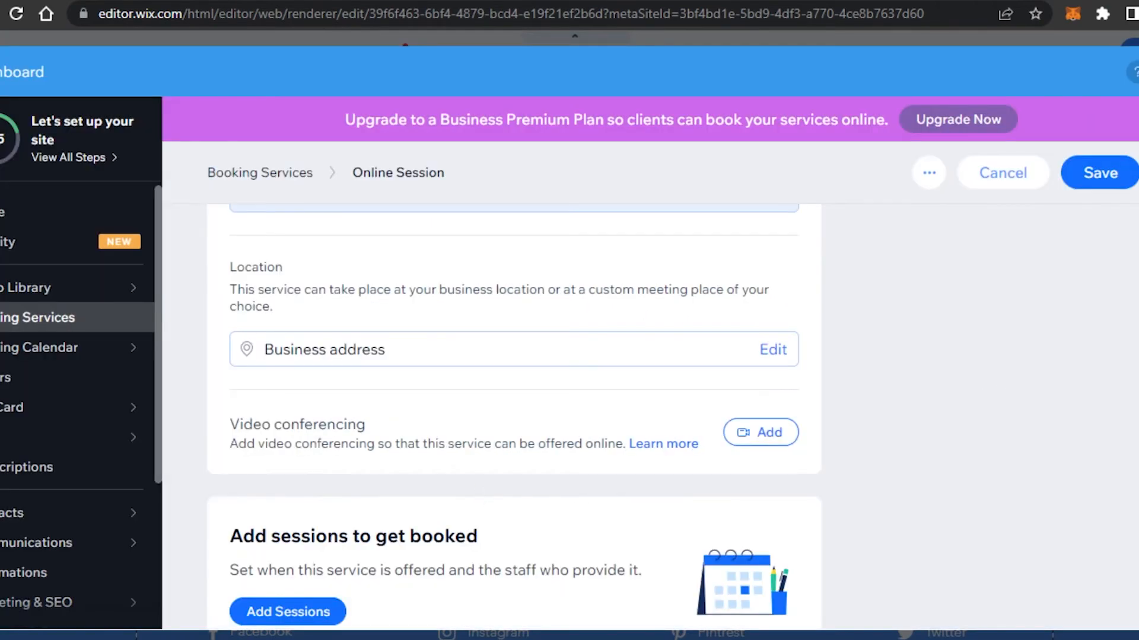
scroll(514, 415, down, 4)
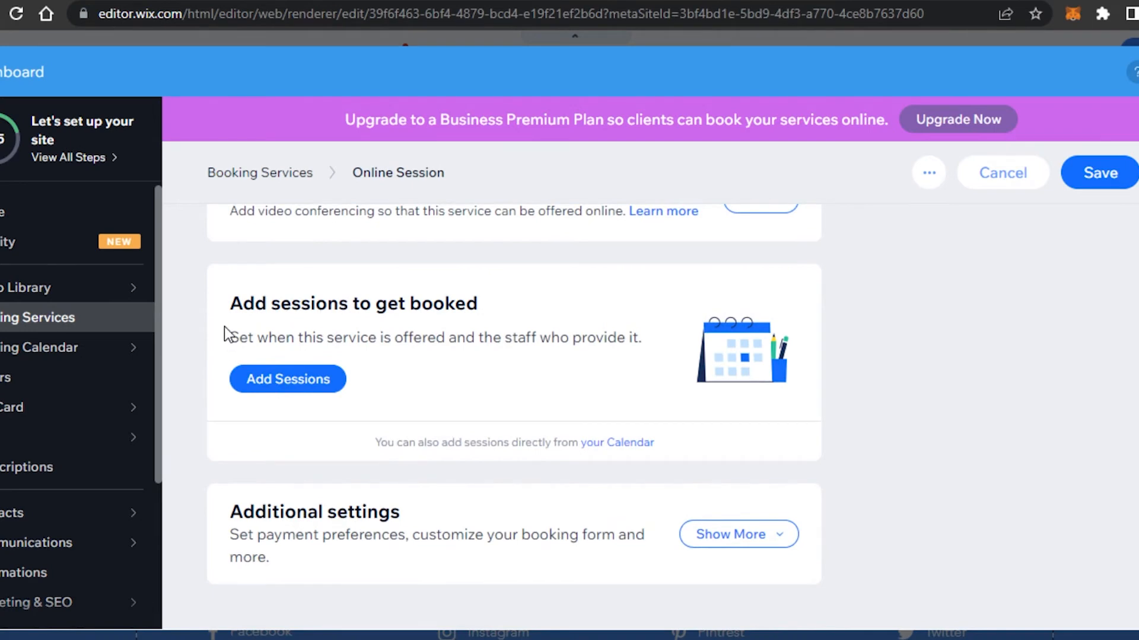
click(295, 380)
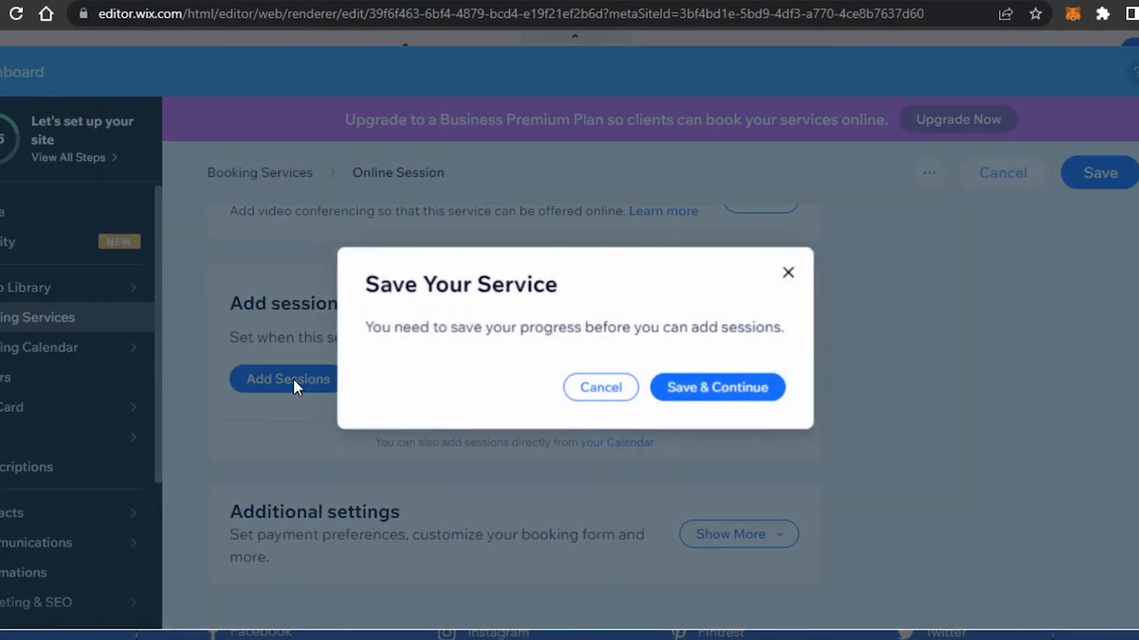
Save the service and set the session start to Jul 4, 2022 at 7:00 PM
click(706, 397)
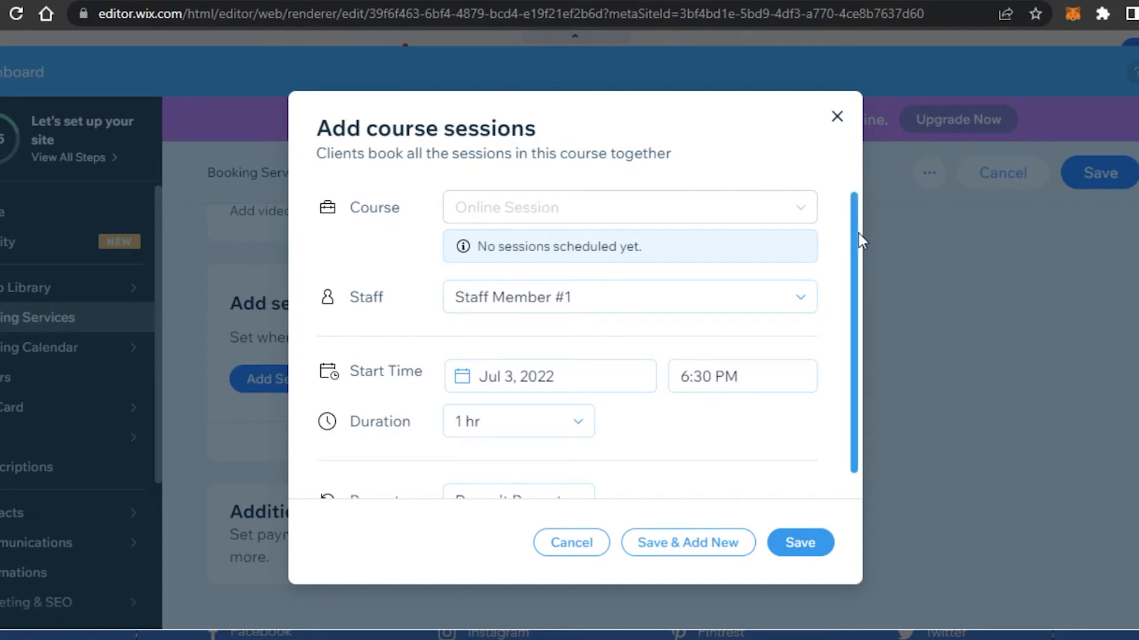
drag(858, 233, 859, 262)
click(511, 363)
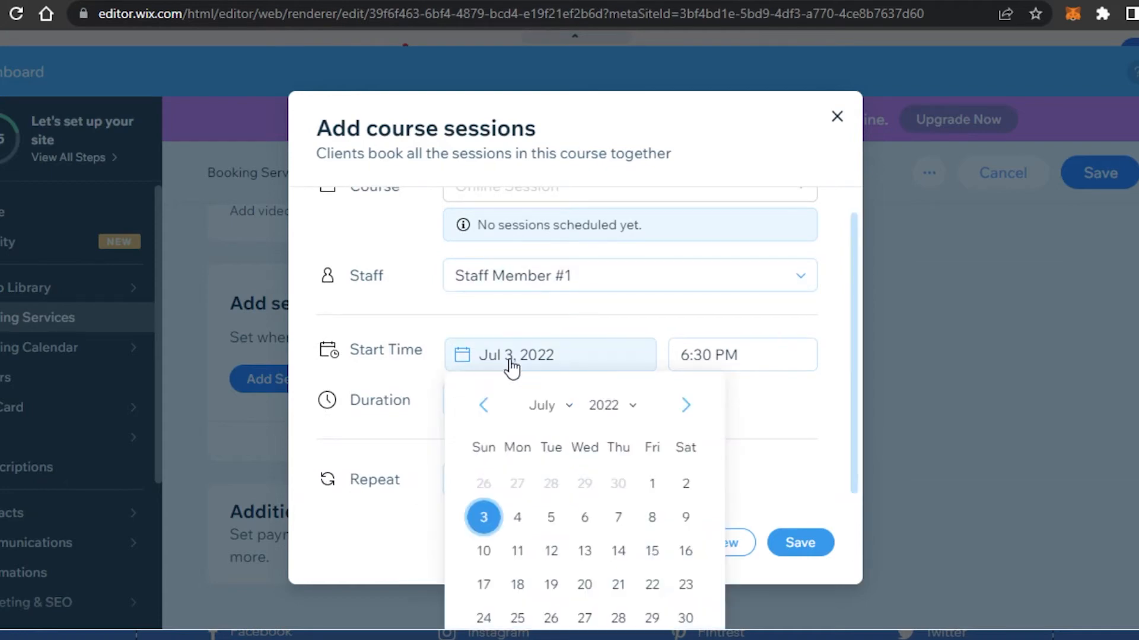
click(518, 520)
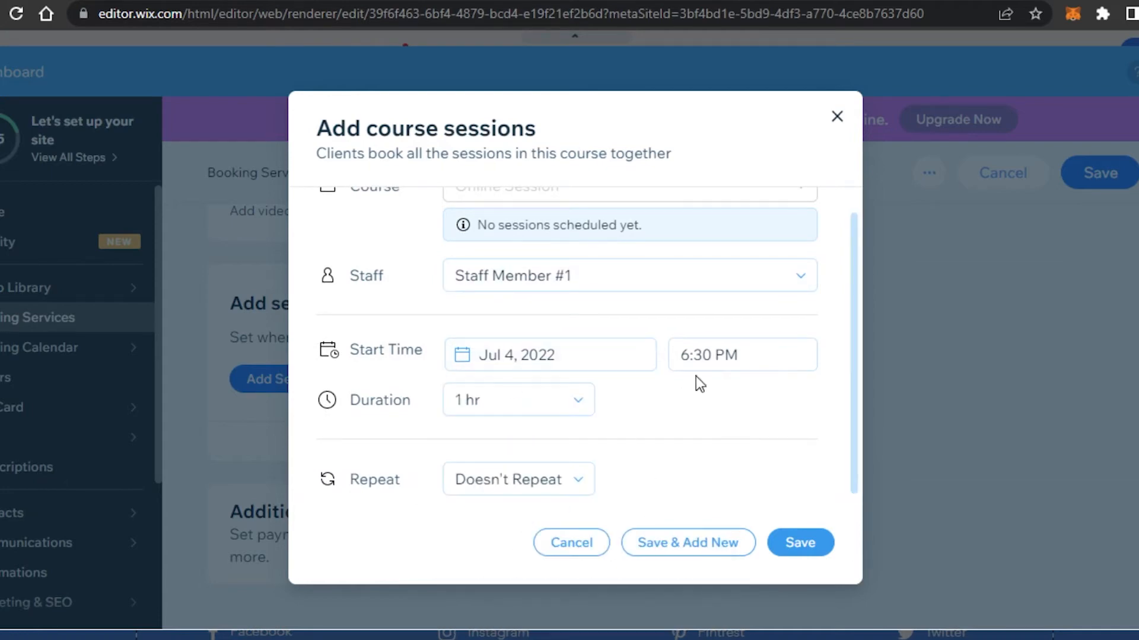
click(701, 354)
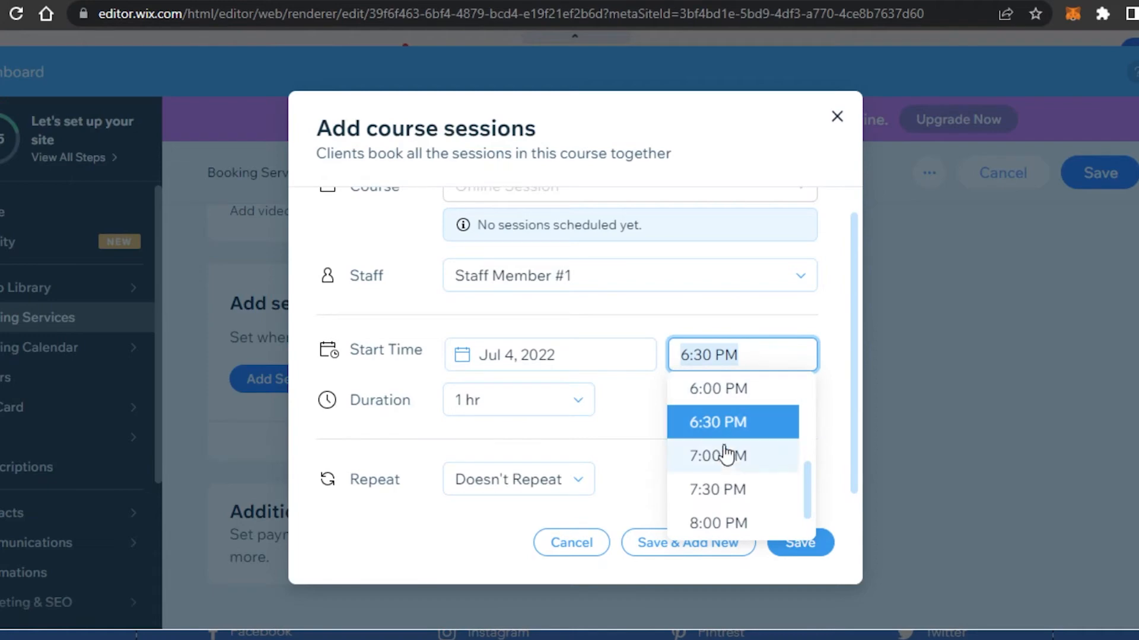
click(726, 456)
Give the session a 1 hr 30 min duration set to Doesn't Repeat, and save it
click(554, 401)
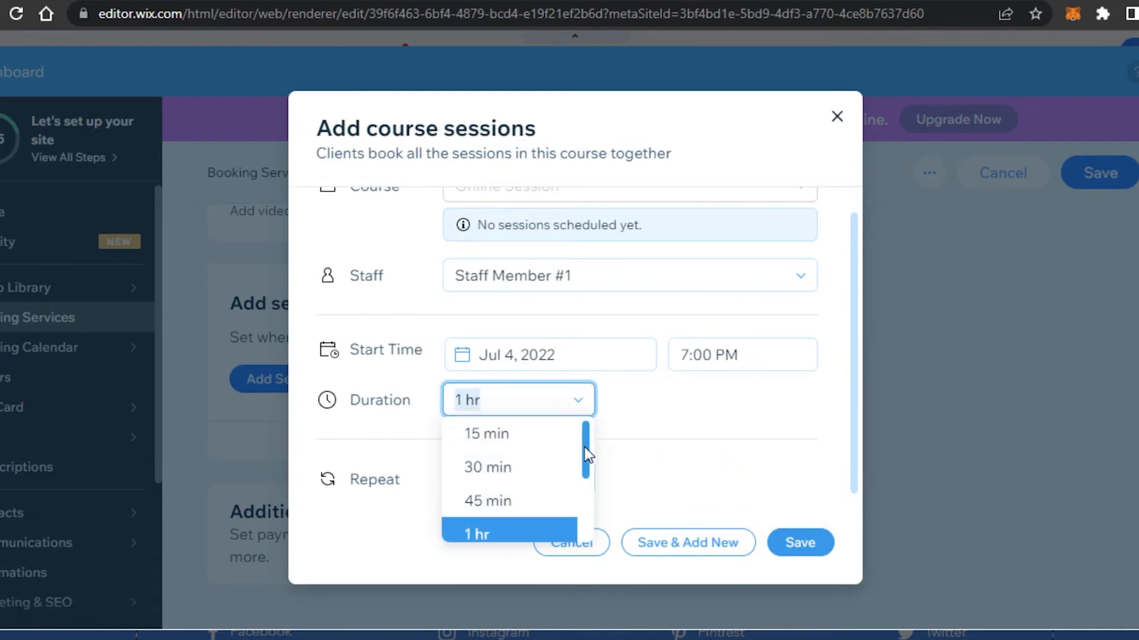
drag(585, 447, 587, 488)
click(500, 496)
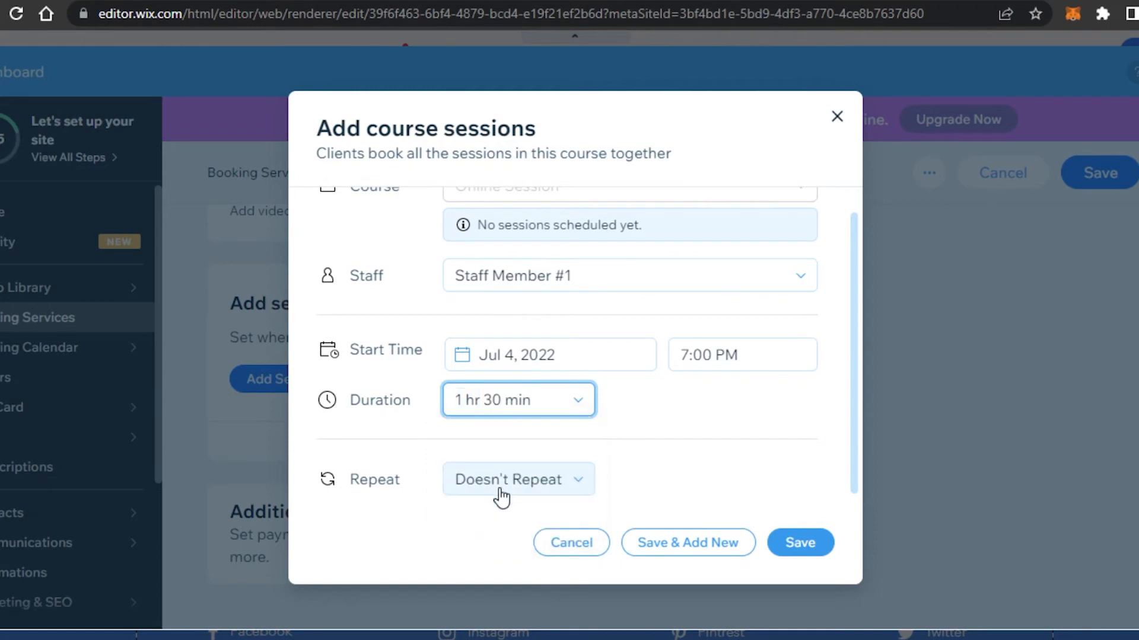
click(517, 496)
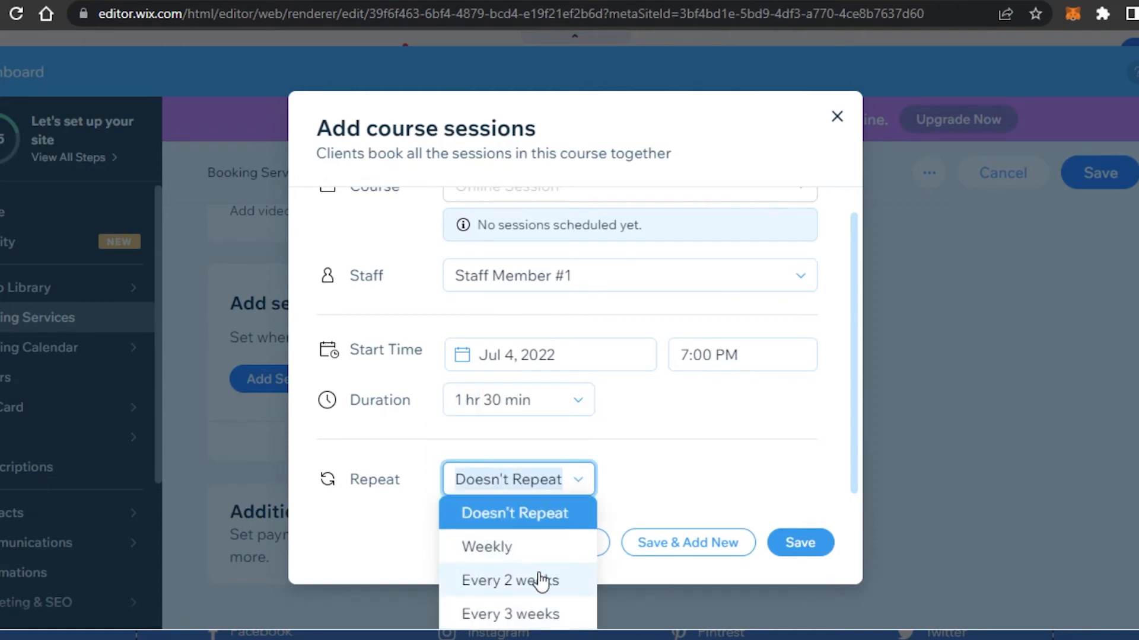
click(522, 516)
scroll(857, 449, up, 1)
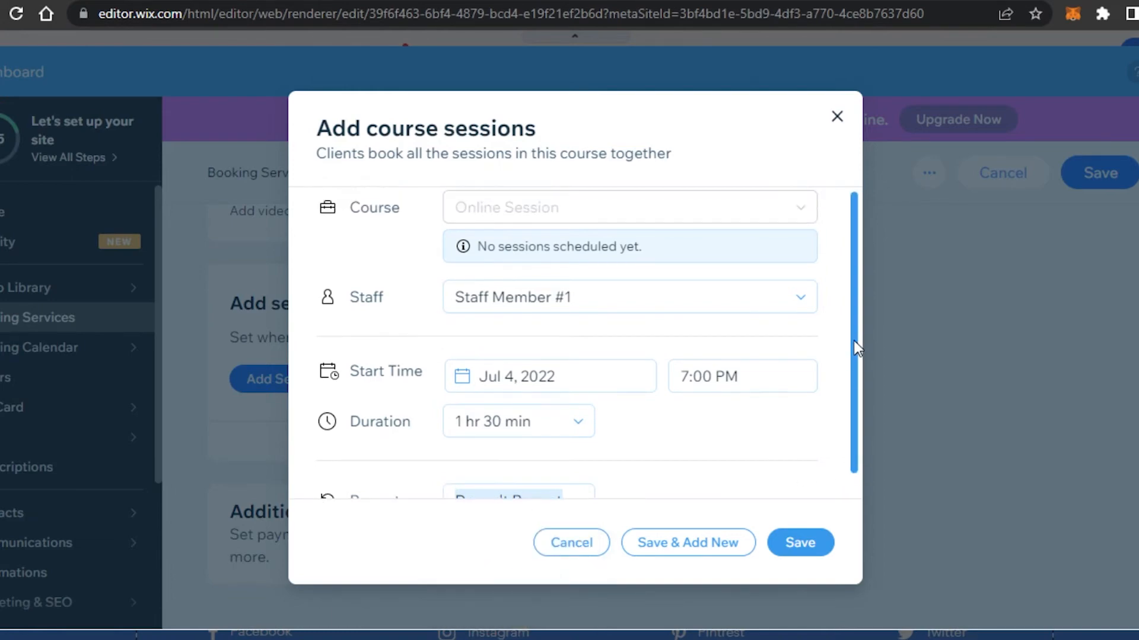
click(800, 541)
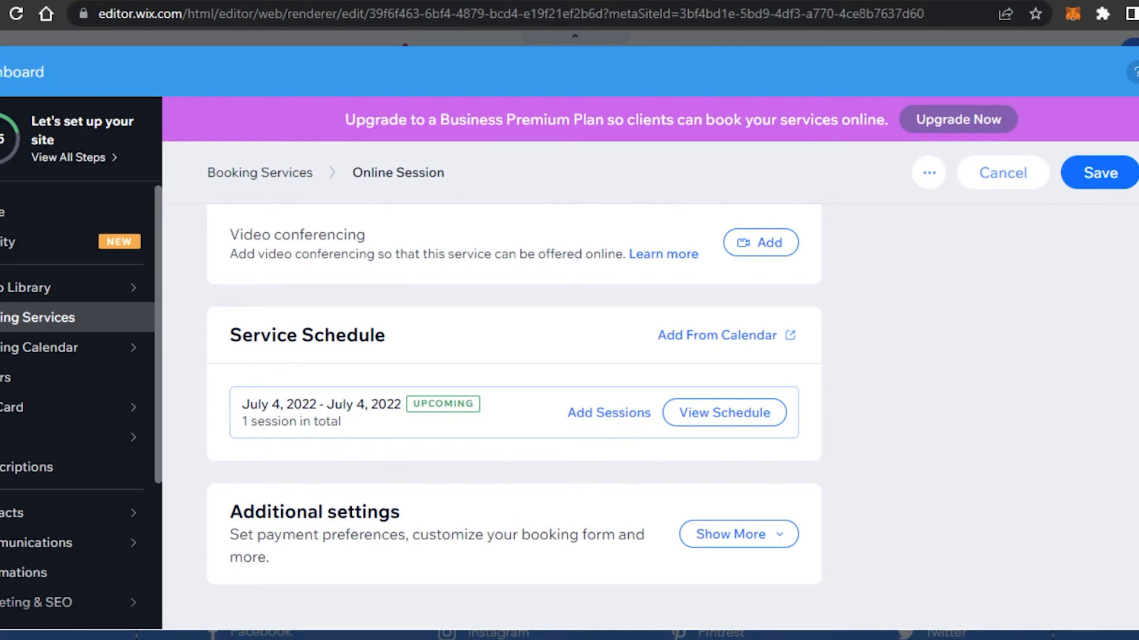
Scroll through the service page to check the July 4 session under Service Schedule
scroll(514, 413, up, 5)
scroll(514, 412, down, 5)
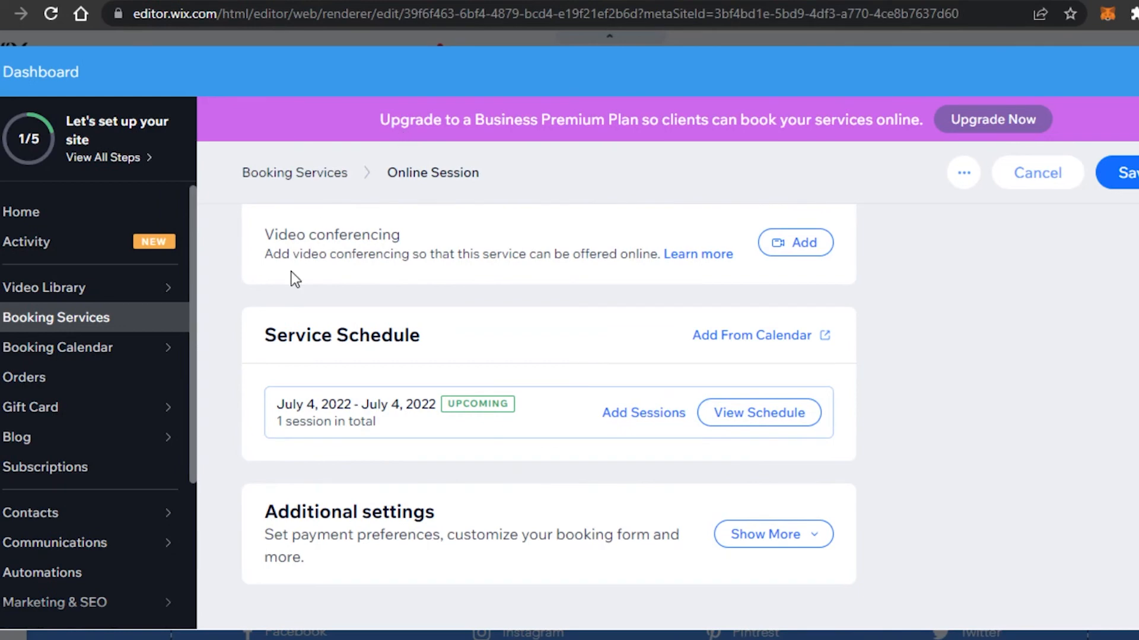
scroll(191, 347, down, 1)
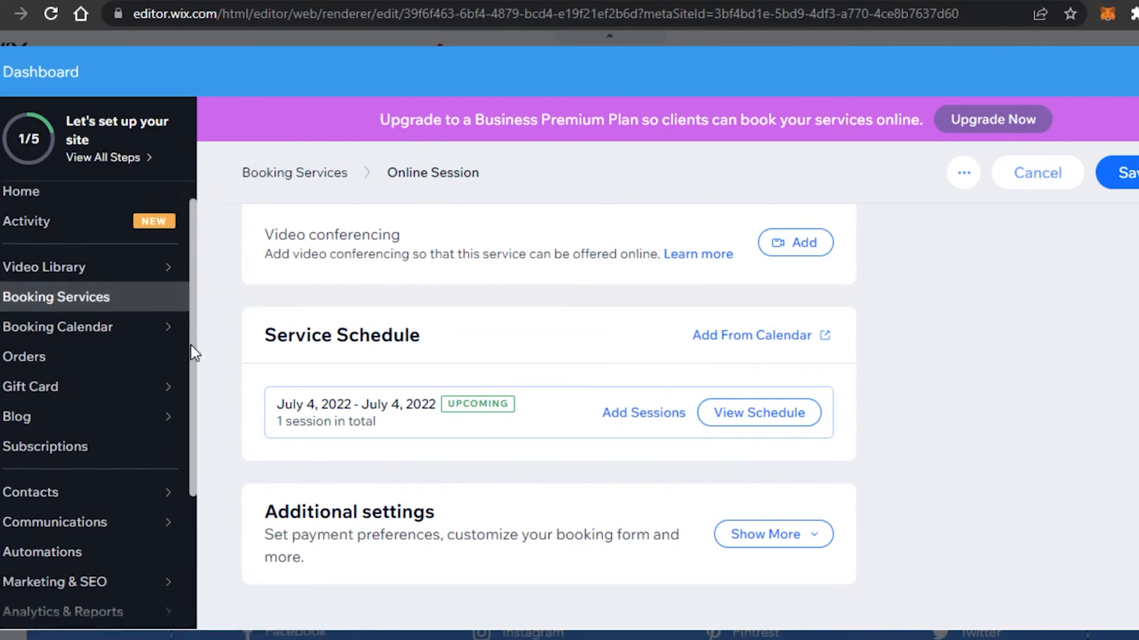
scroll(191, 332, down, 3)
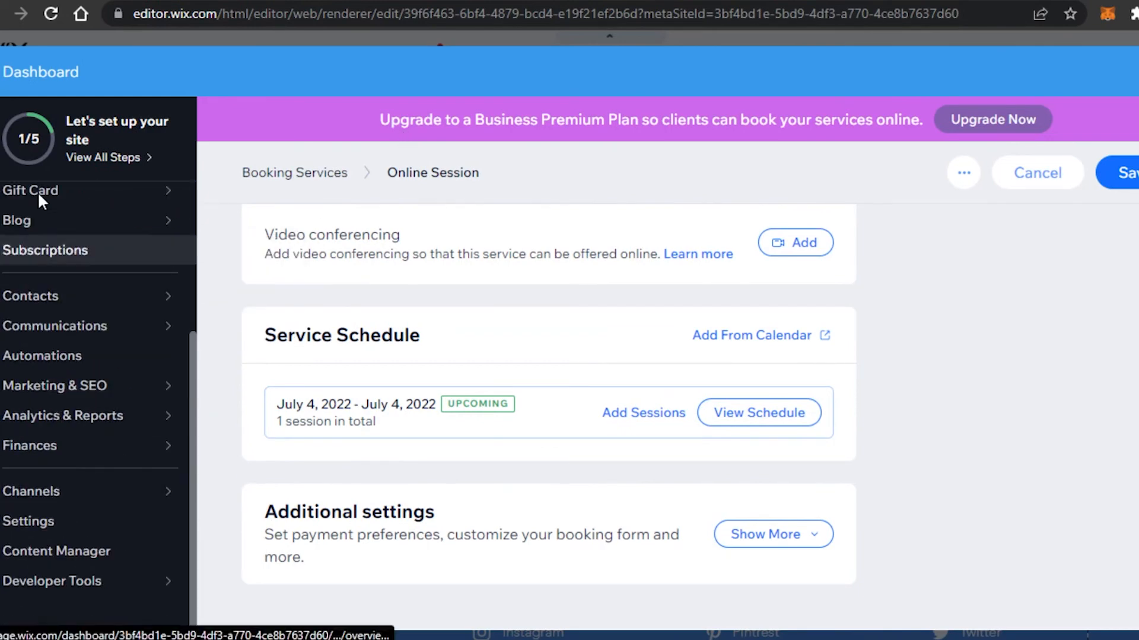
mouse_move(112, 196)
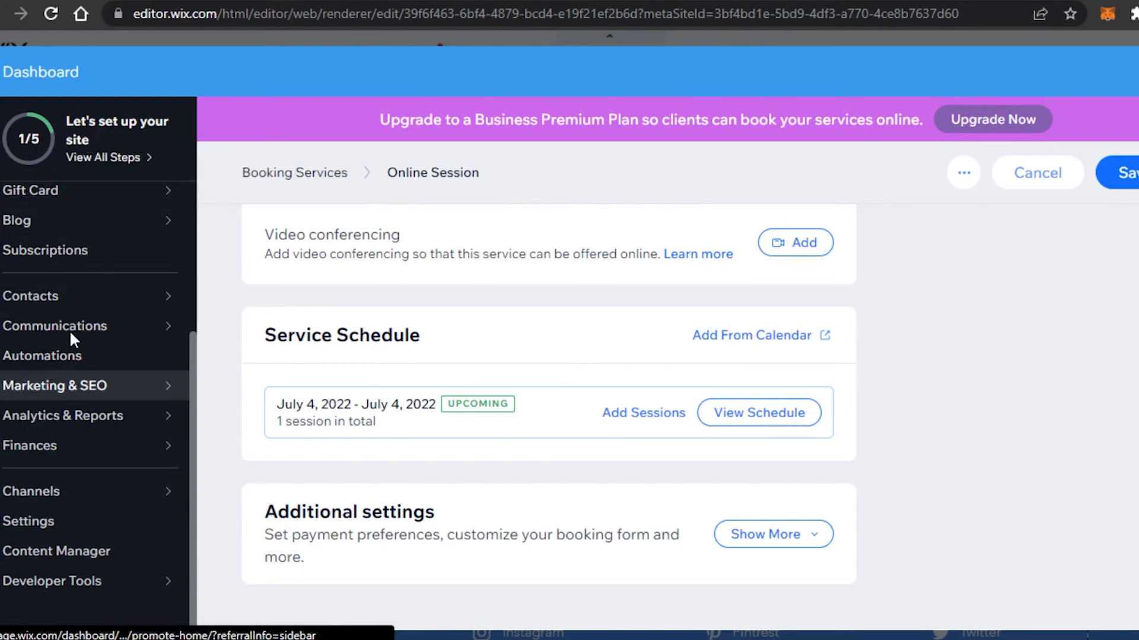
mouse_move(95, 299)
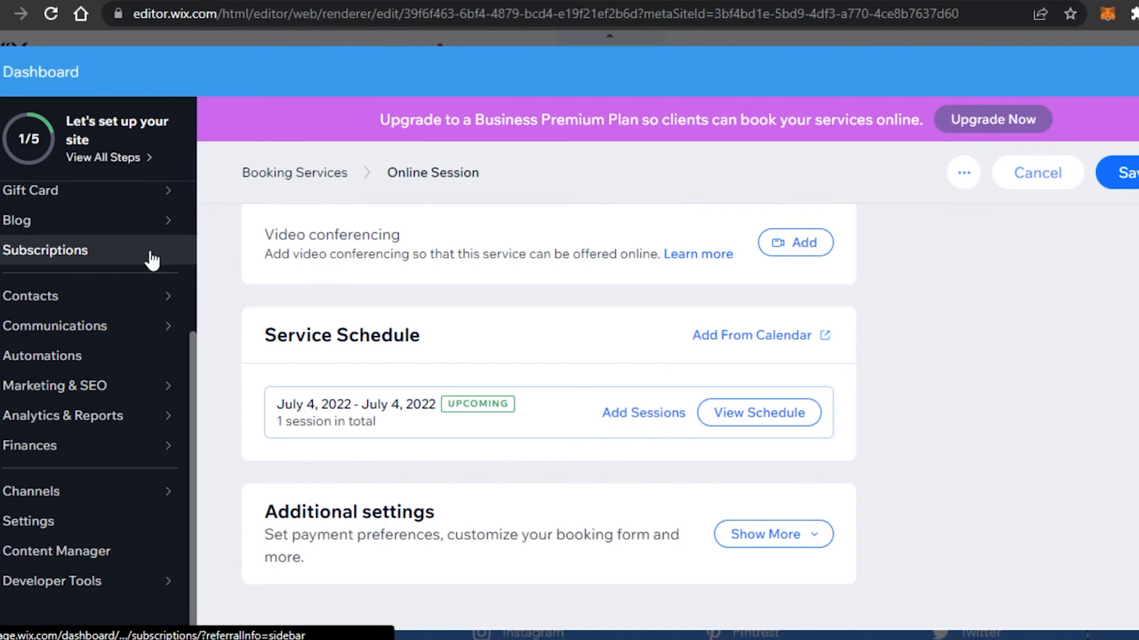
Open Contacts: All Contacts and start a + New Contact form
click(154, 304)
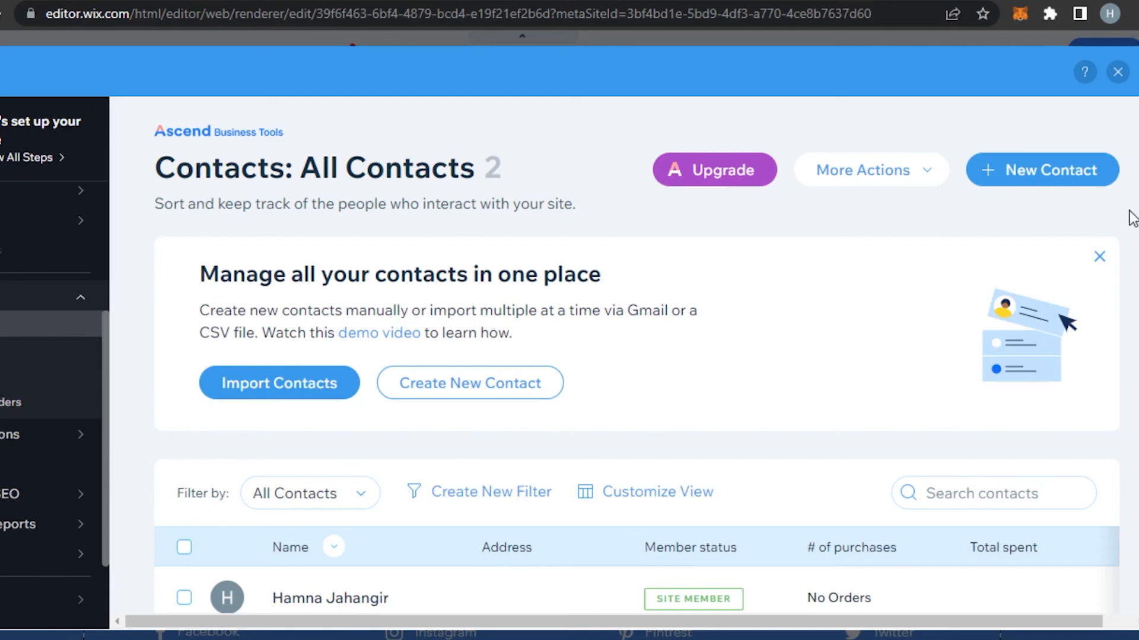
click(1097, 191)
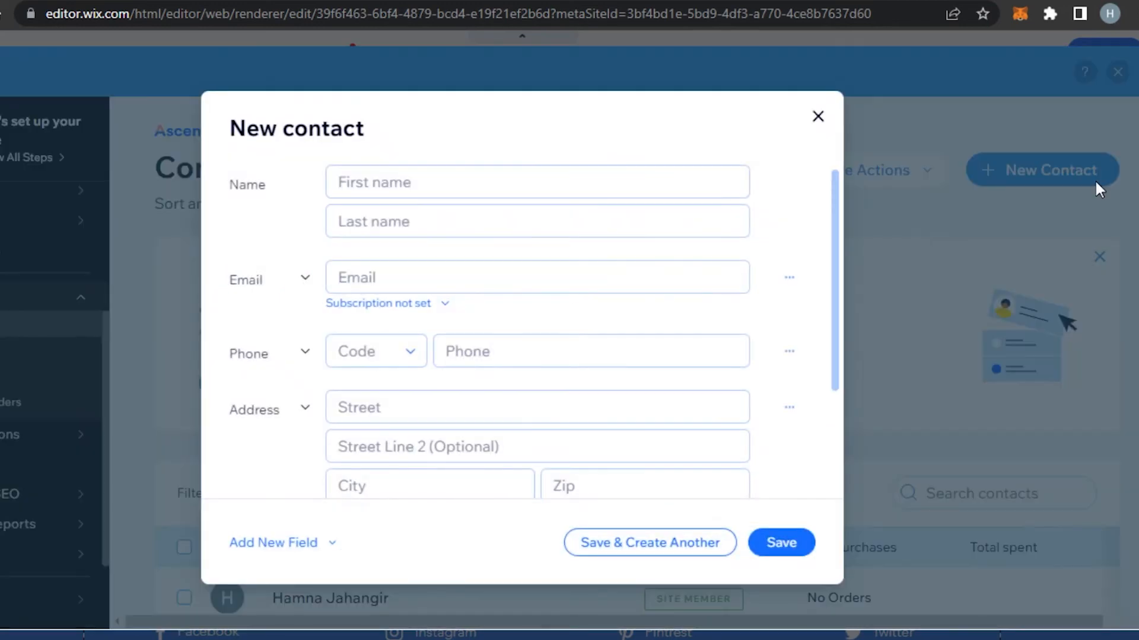
Enter the contact's first name, last name and e-mail address
click(464, 173)
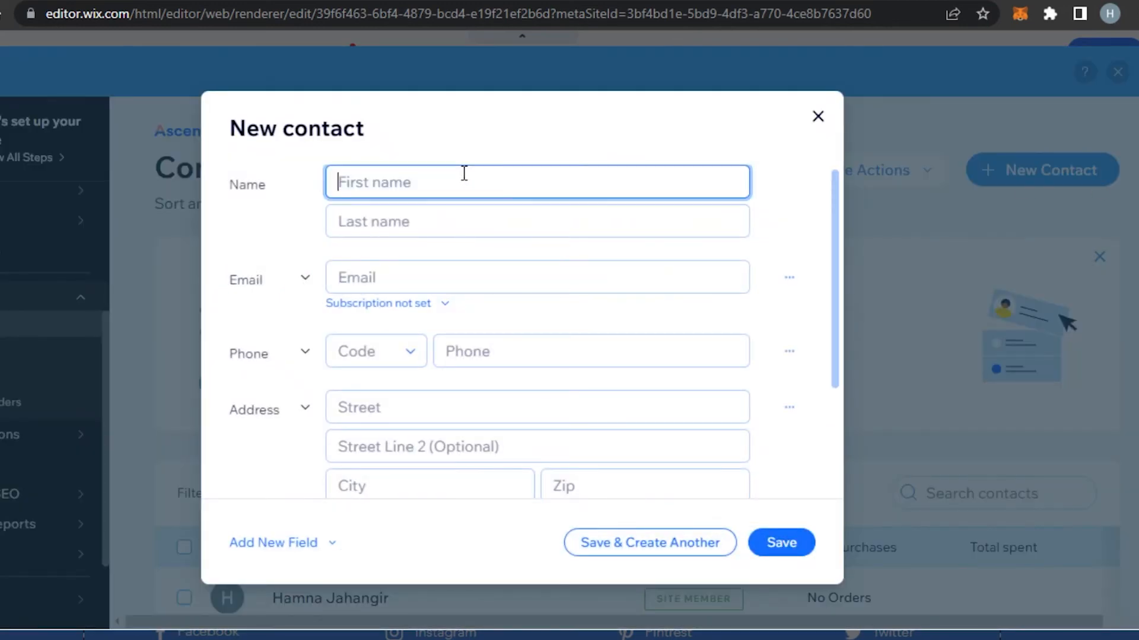
click(450, 231)
click(441, 277)
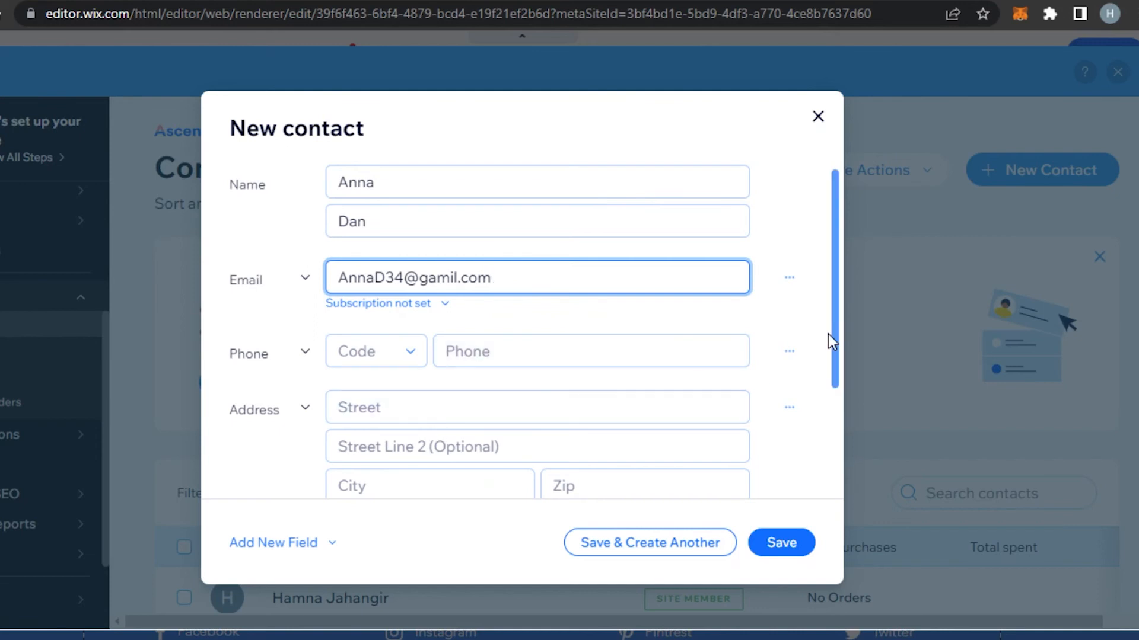
Assign the contact to yourself, add the Customers label, and save it
scroll(825, 338, down, 3)
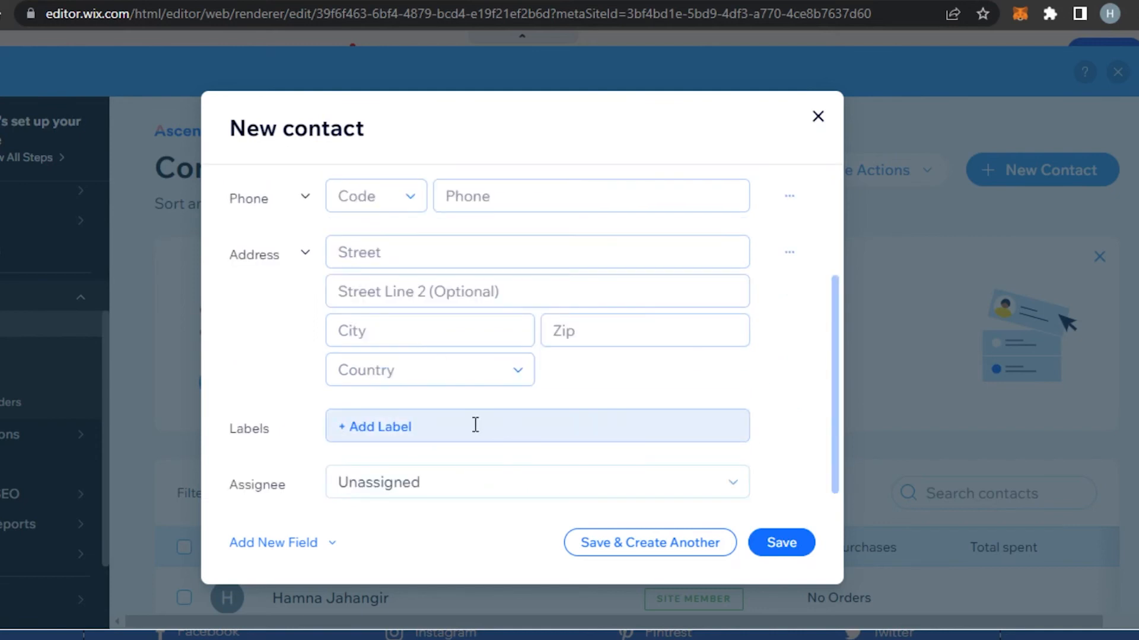
click(382, 504)
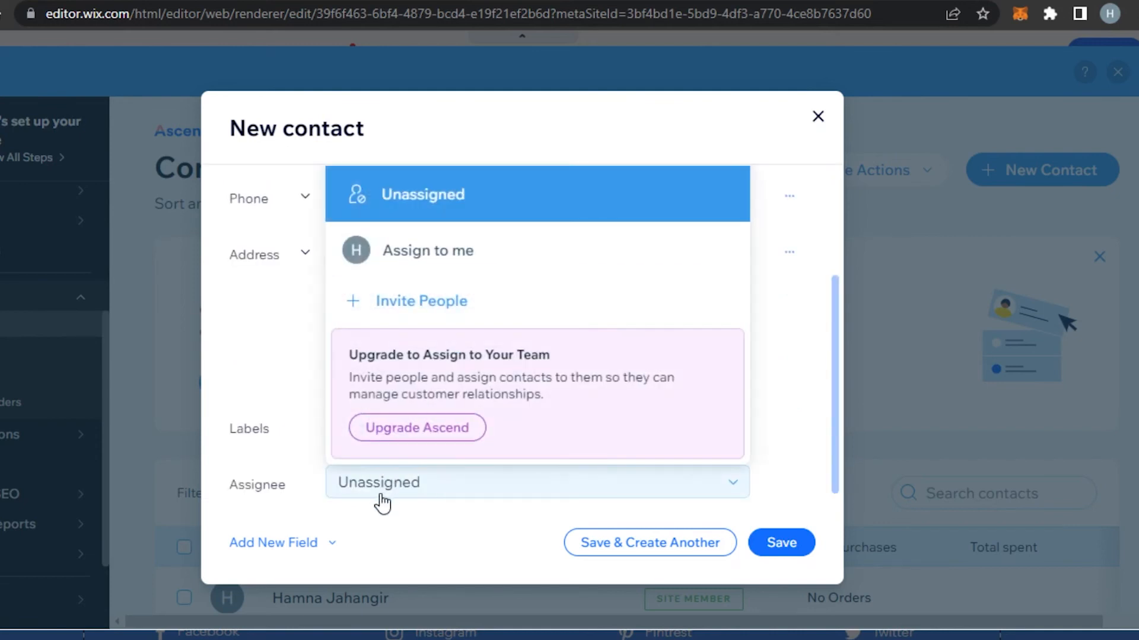
click(468, 252)
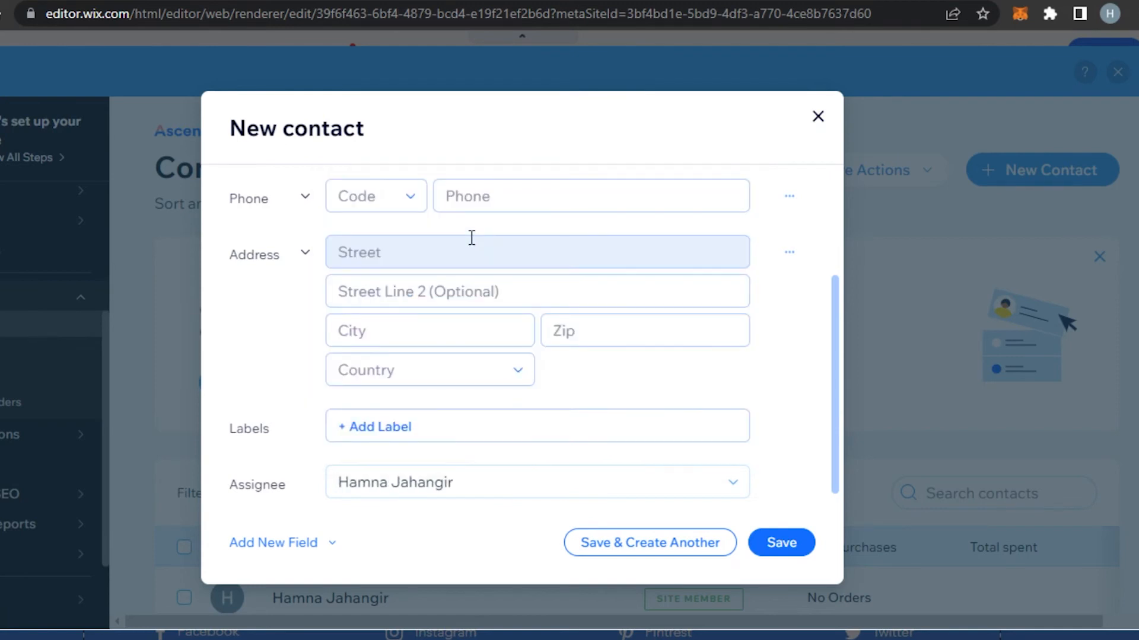
click(390, 434)
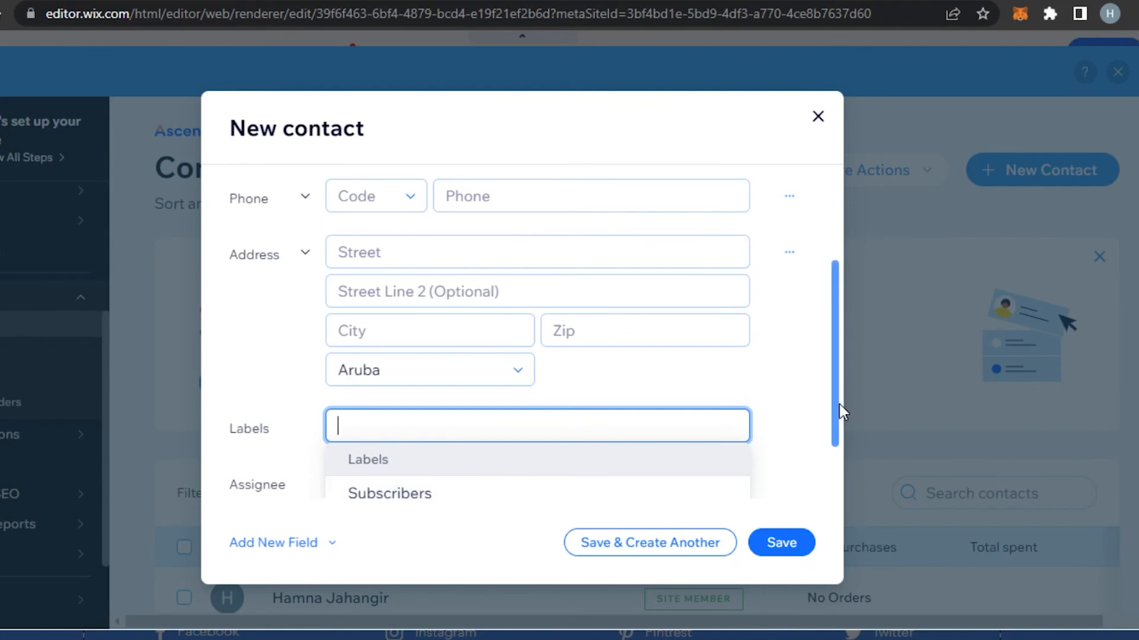
drag(836, 399, 837, 440)
click(556, 465)
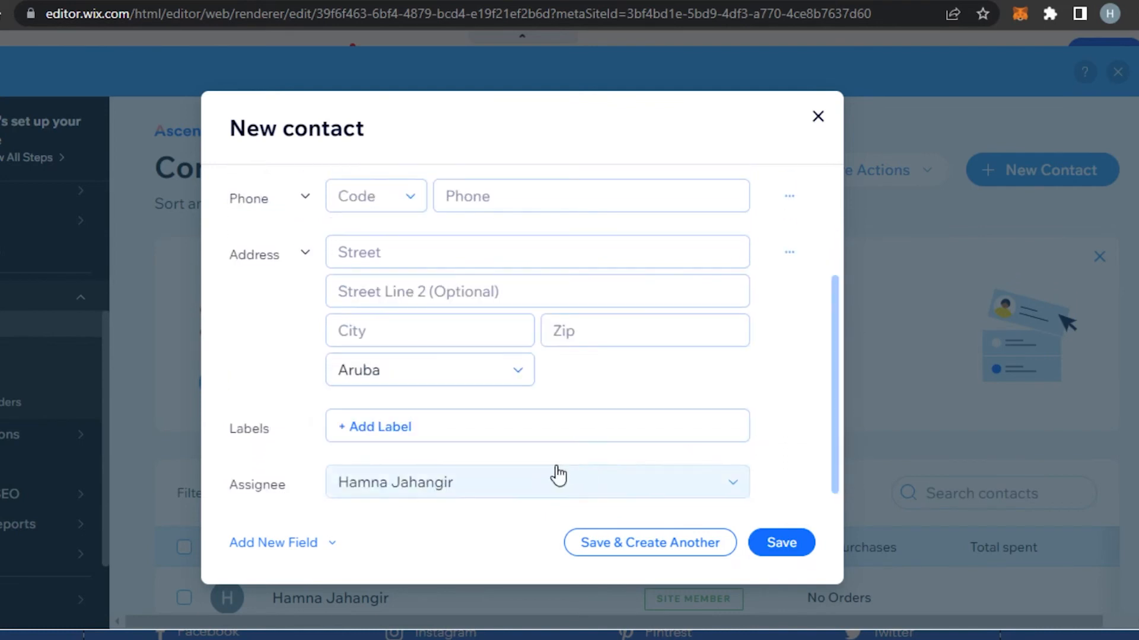
click(467, 427)
click(781, 544)
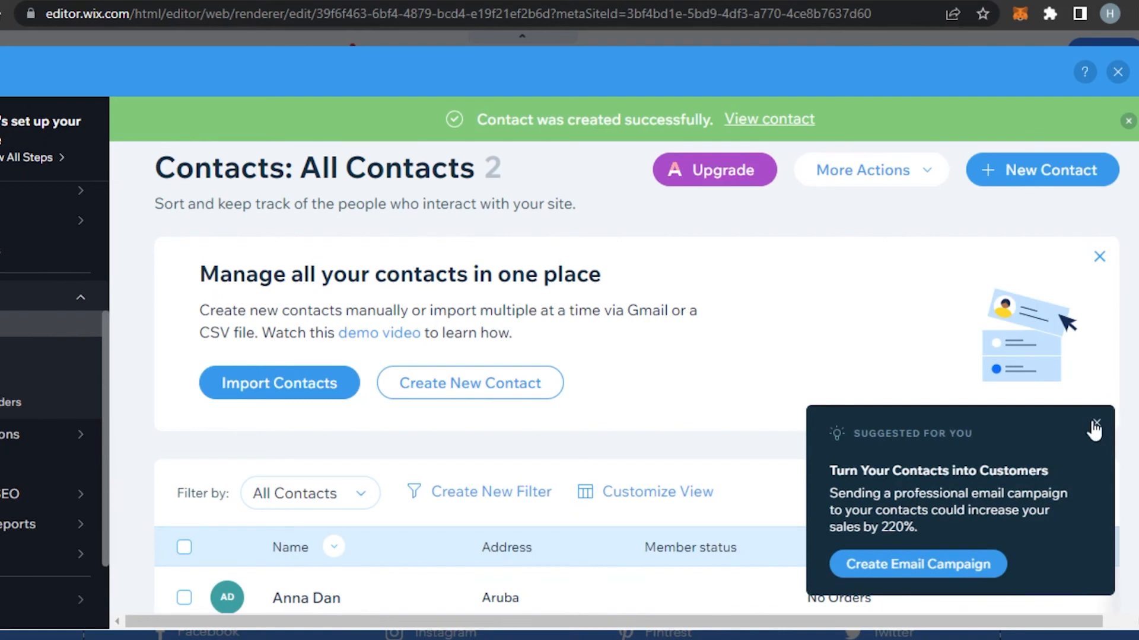
Close the Suggested for you popup and look over Marketing & SEO, Finances and Booking Calendar
click(1096, 423)
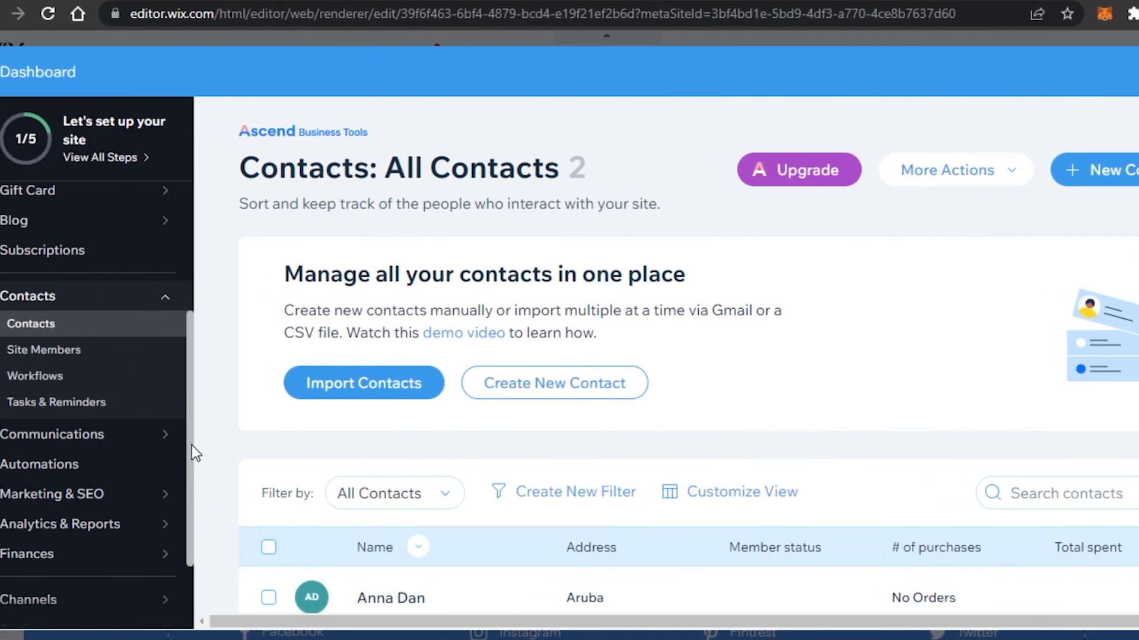
drag(191, 446, 189, 531)
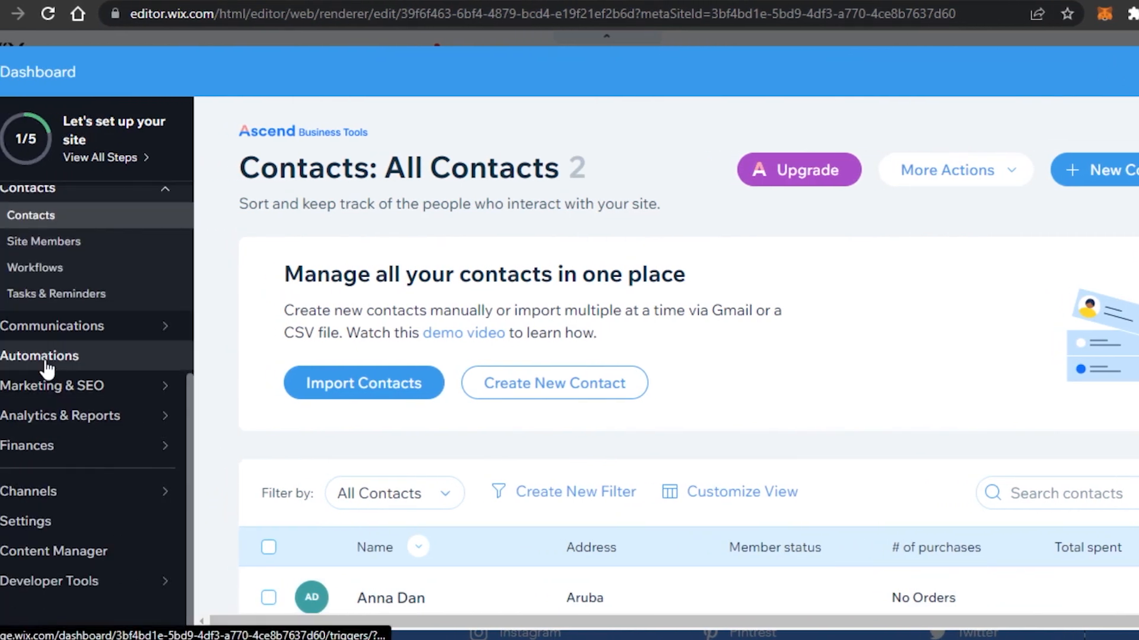
mouse_move(26, 393)
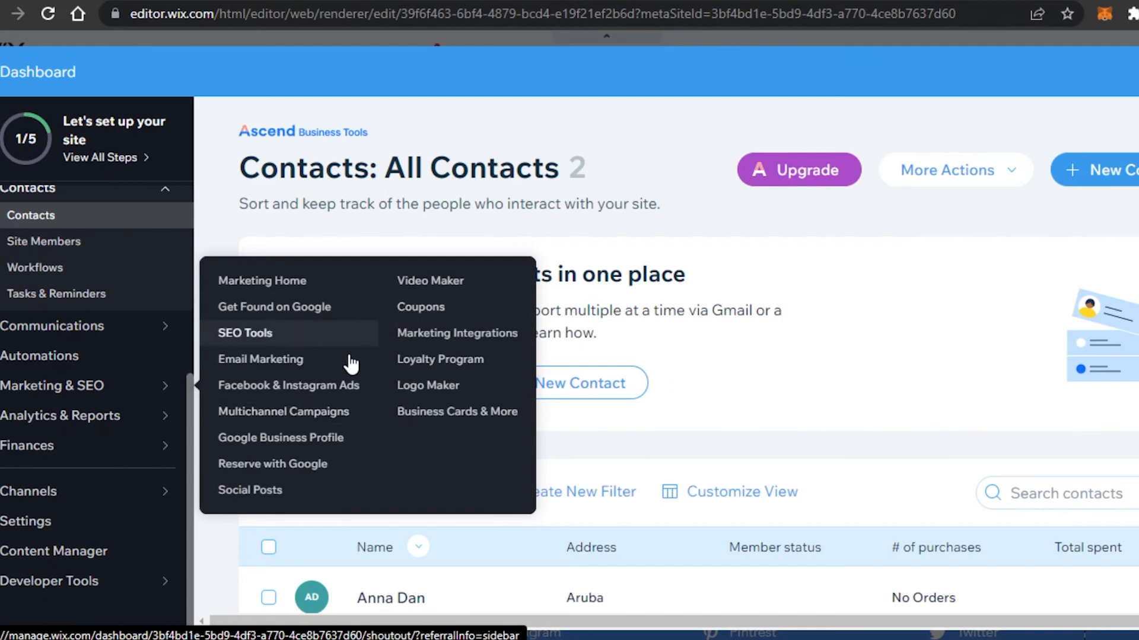
mouse_move(153, 387)
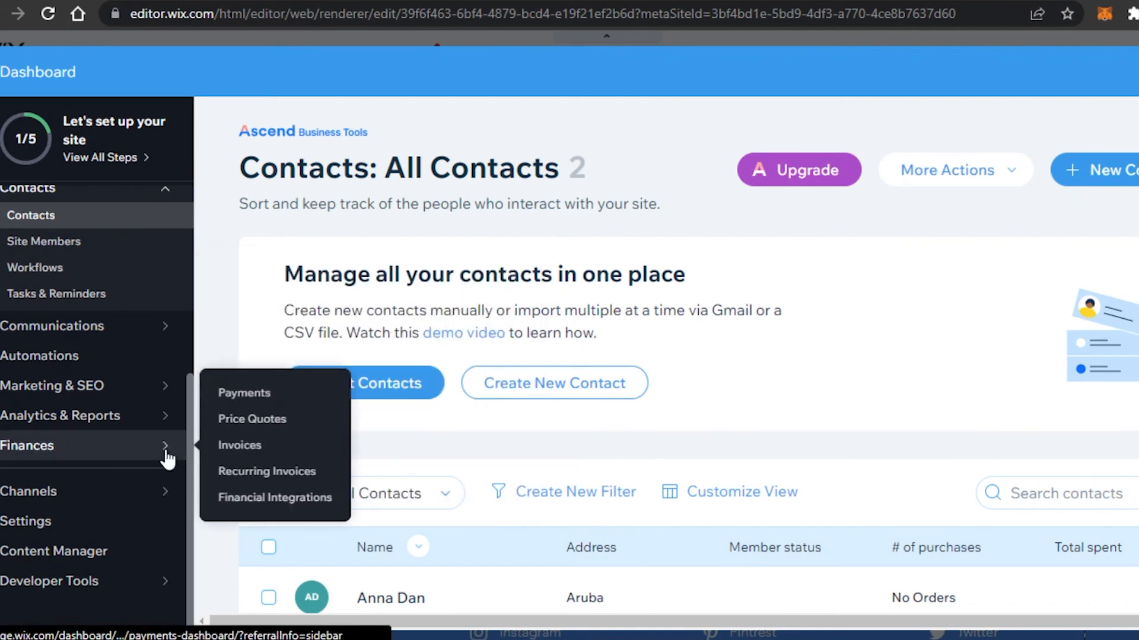
mouse_move(147, 424)
mouse_move(121, 498)
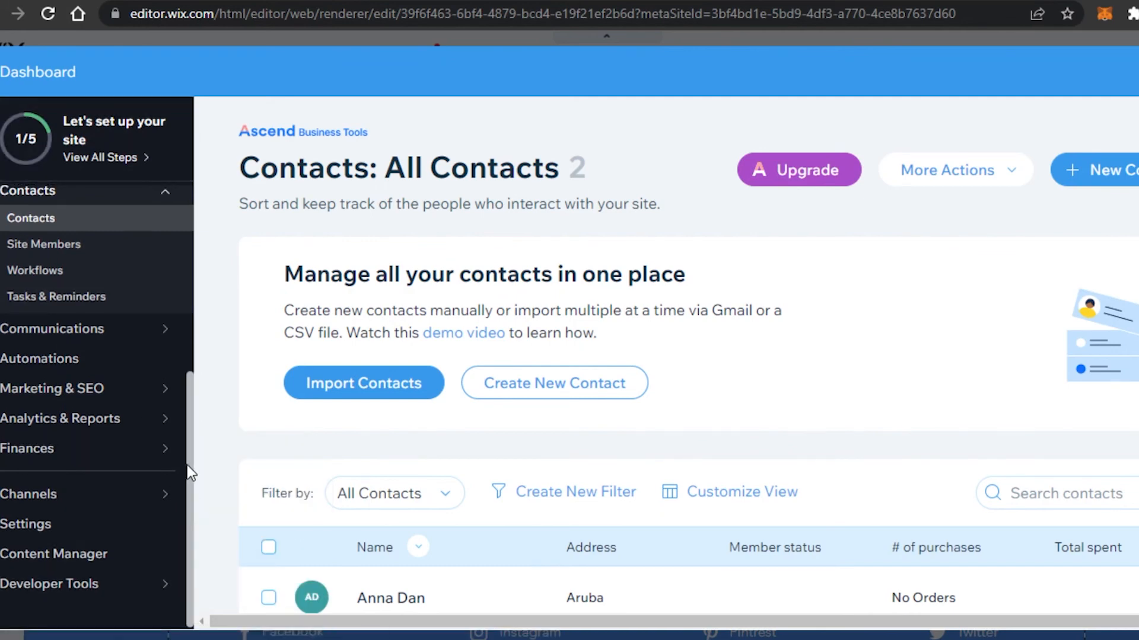
drag(189, 497, 189, 235)
mouse_move(303, 148)
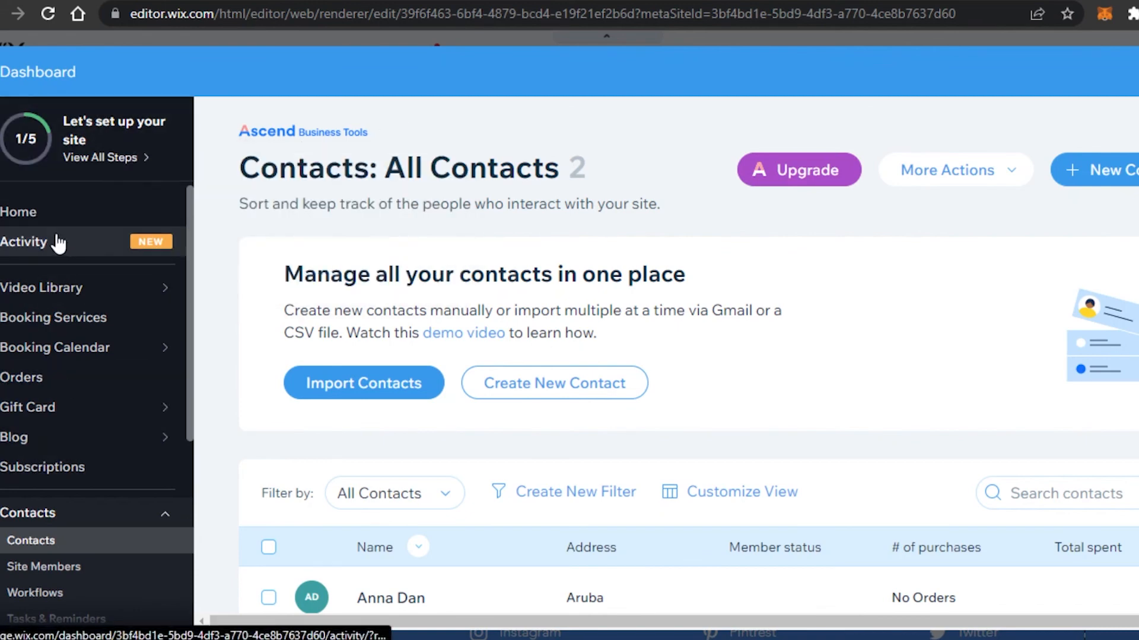
Open the Booking Calendar, check the Sunday 9 AM slot, and jump back to today's week
mouse_move(61, 353)
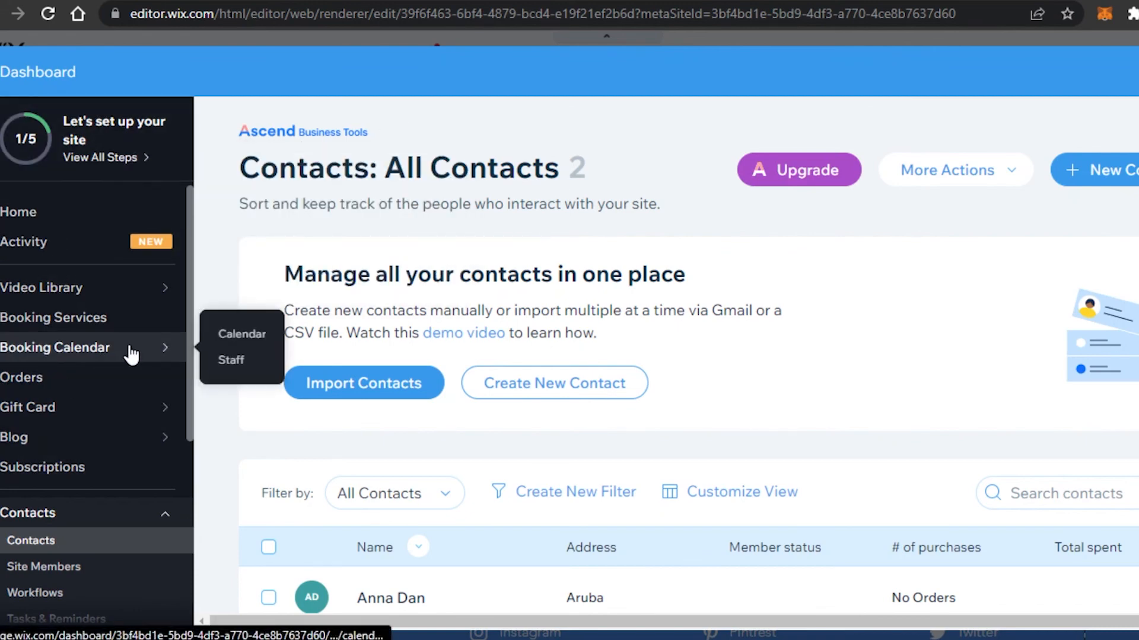
click(229, 332)
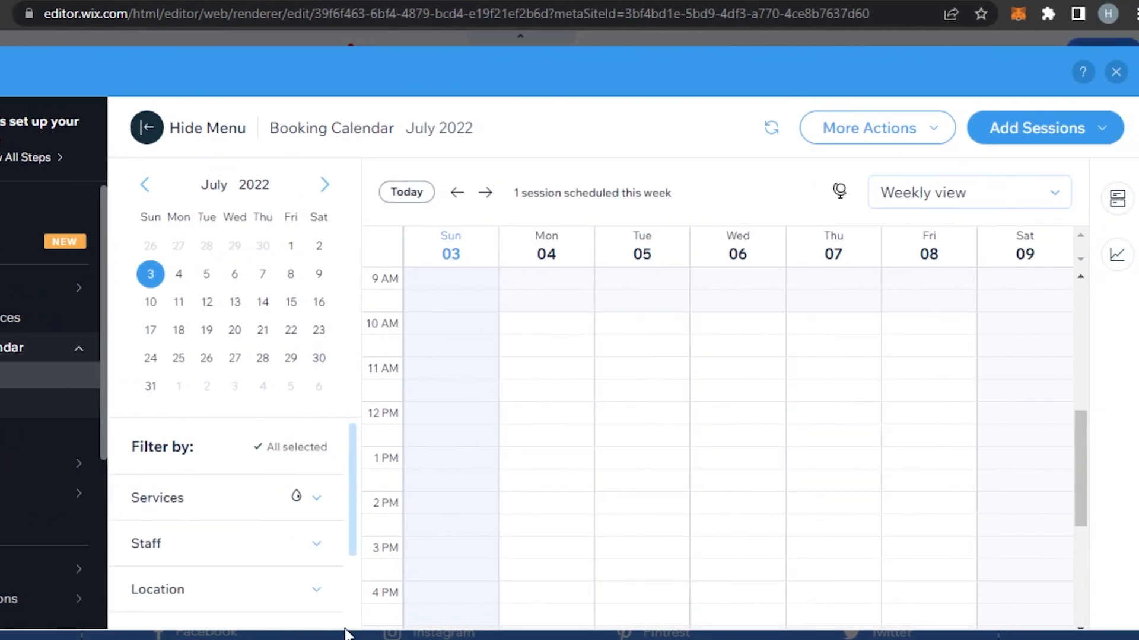
drag(351, 468, 362, 390)
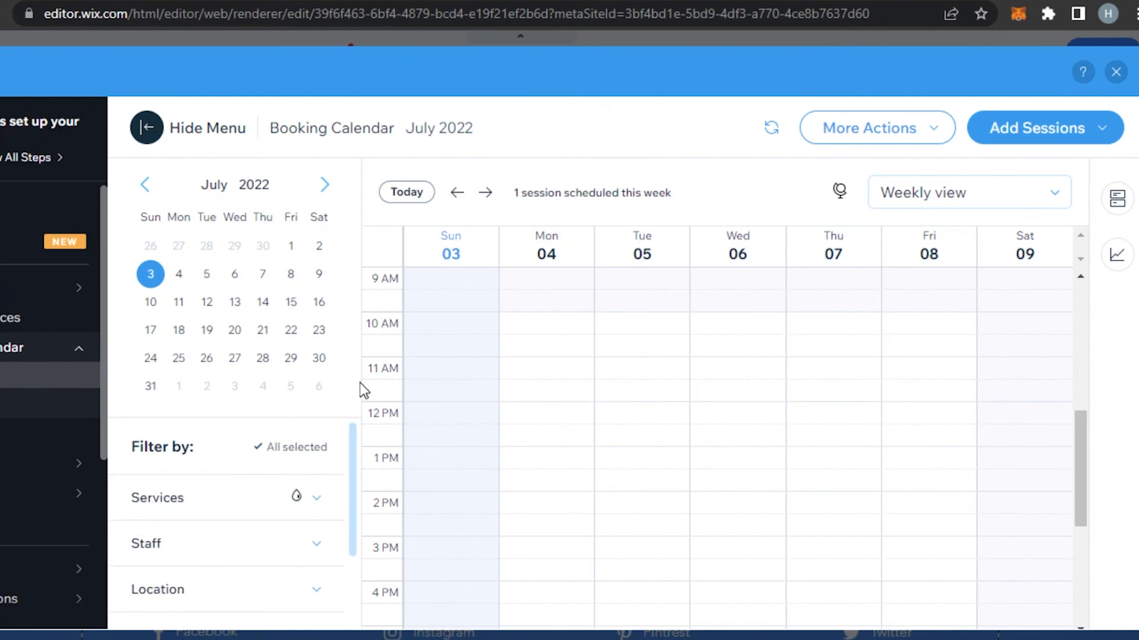
click(455, 286)
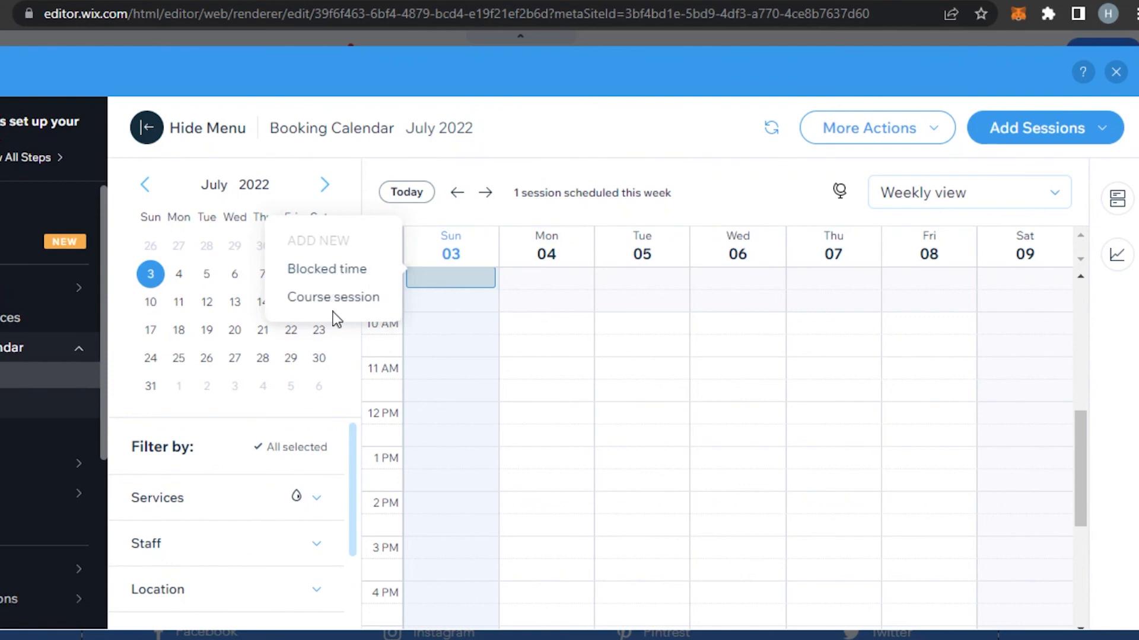
click(426, 197)
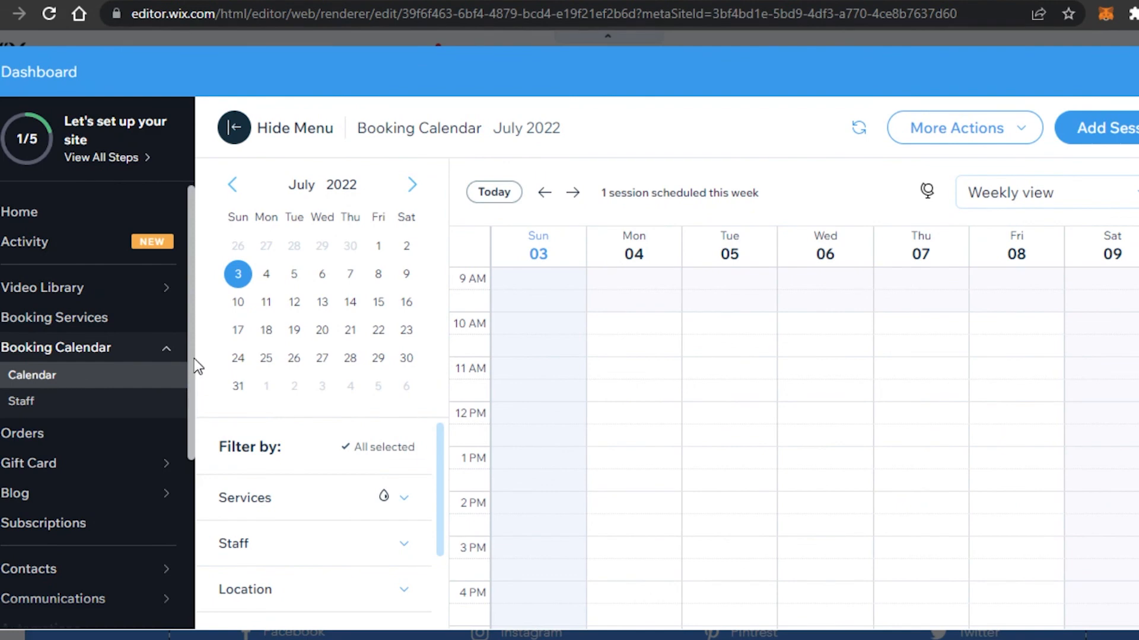
Hide and restore the dashboard menu, then return to the dashboard Home page
drag(194, 358, 194, 264)
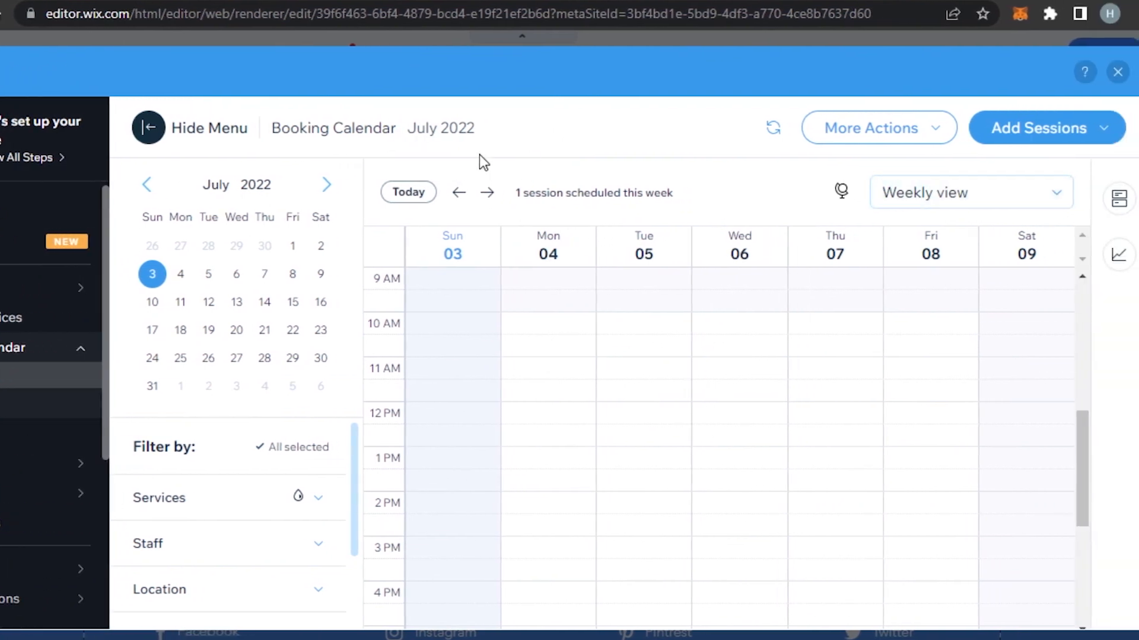
drag(107, 258, 122, 431)
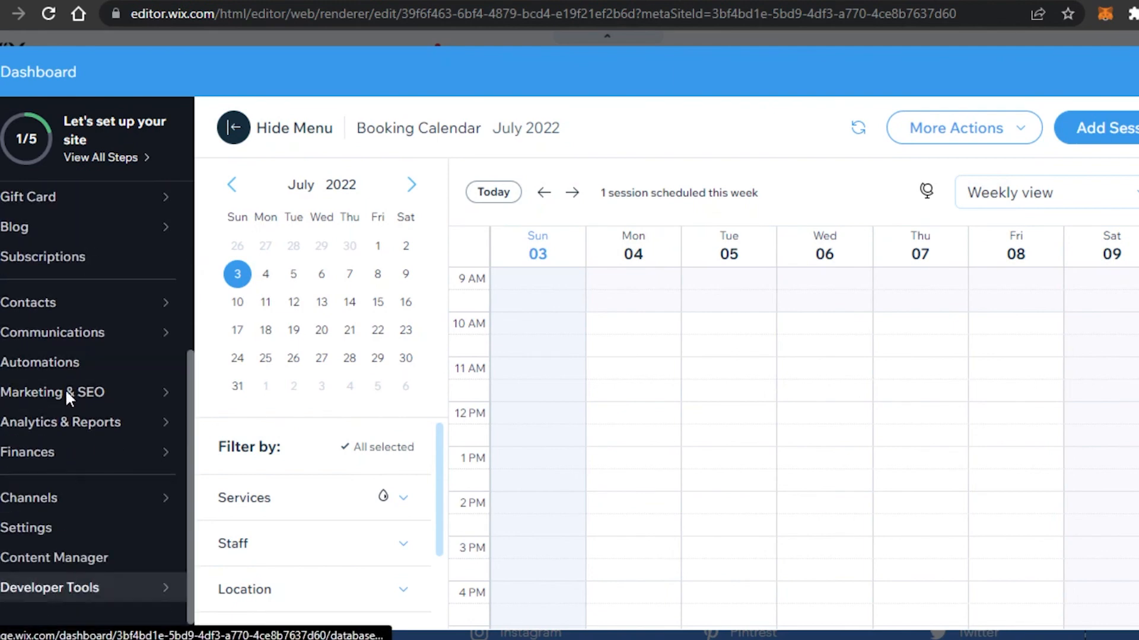
drag(192, 402, 193, 221)
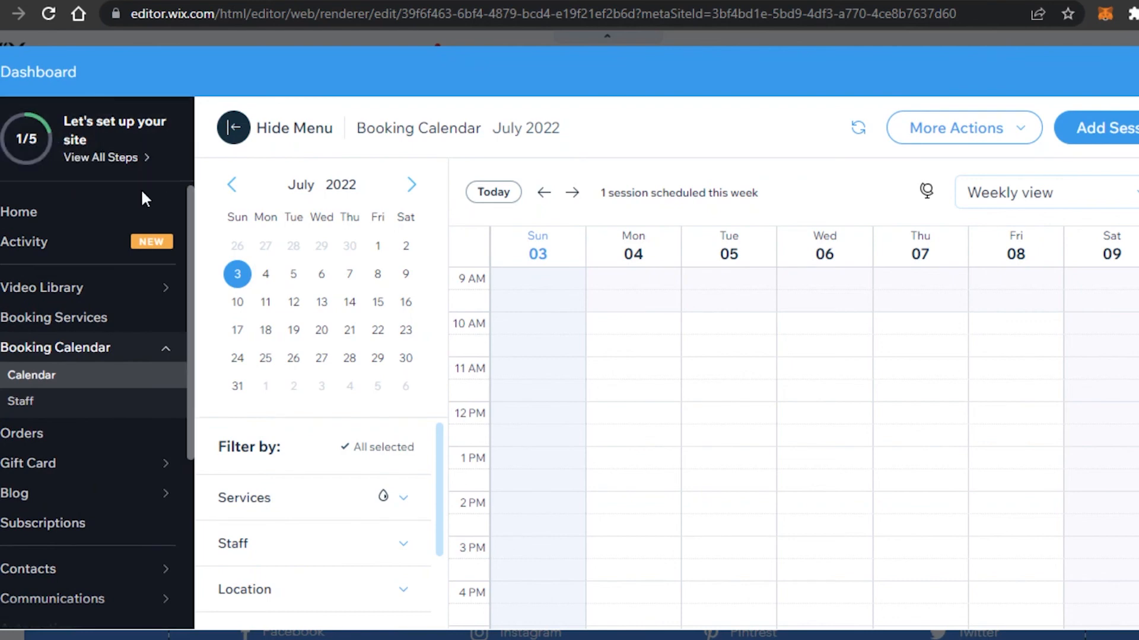
drag(189, 265, 213, 214)
drag(191, 272, 207, 187)
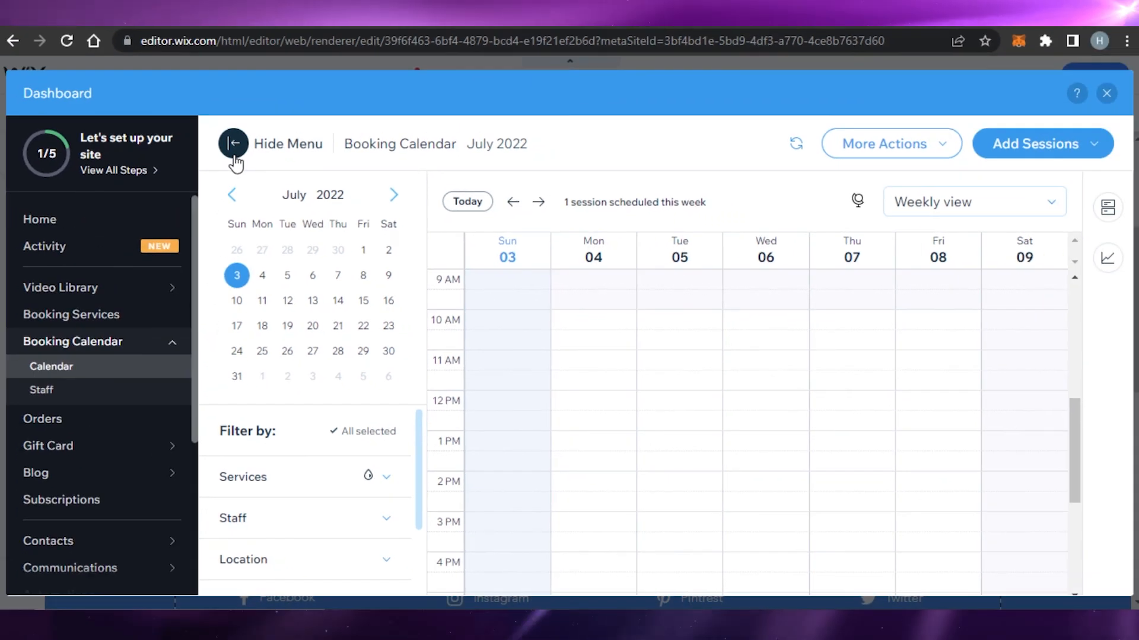
click(240, 140)
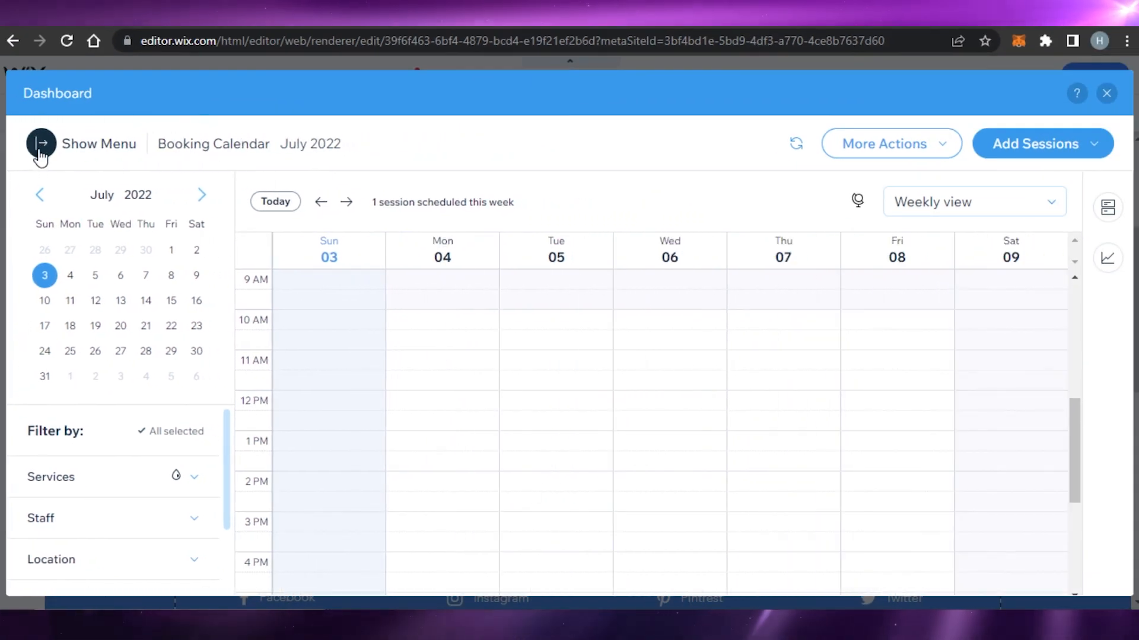
click(41, 153)
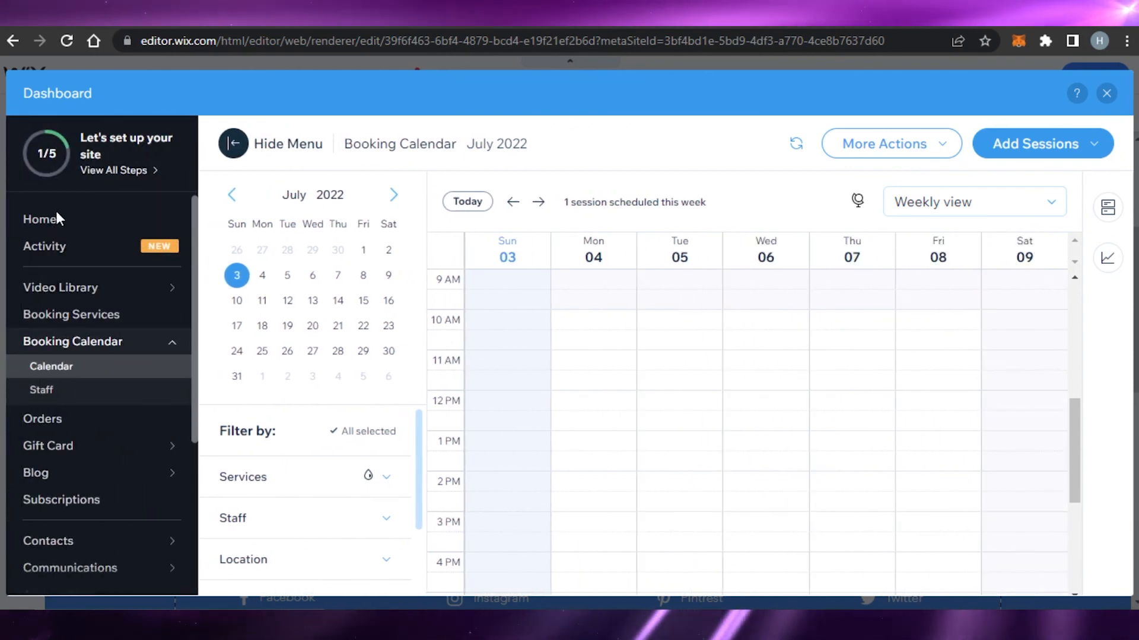
click(56, 218)
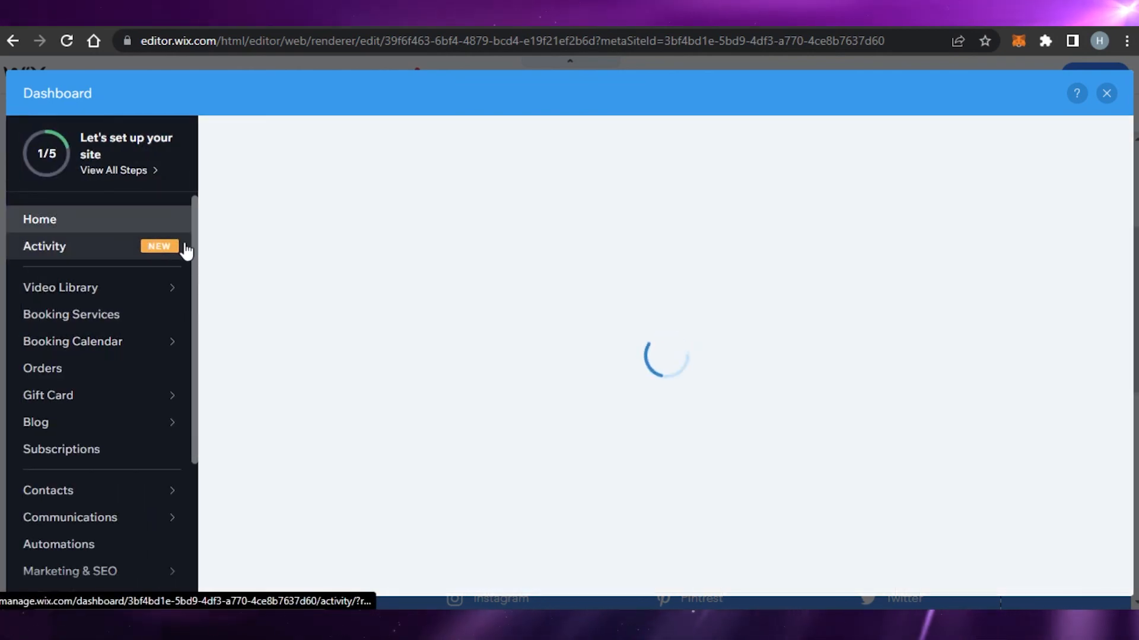
Scroll the Home page down to the SEO Tools, App Market and Logo Maker cards
scroll(197, 278, down, 3)
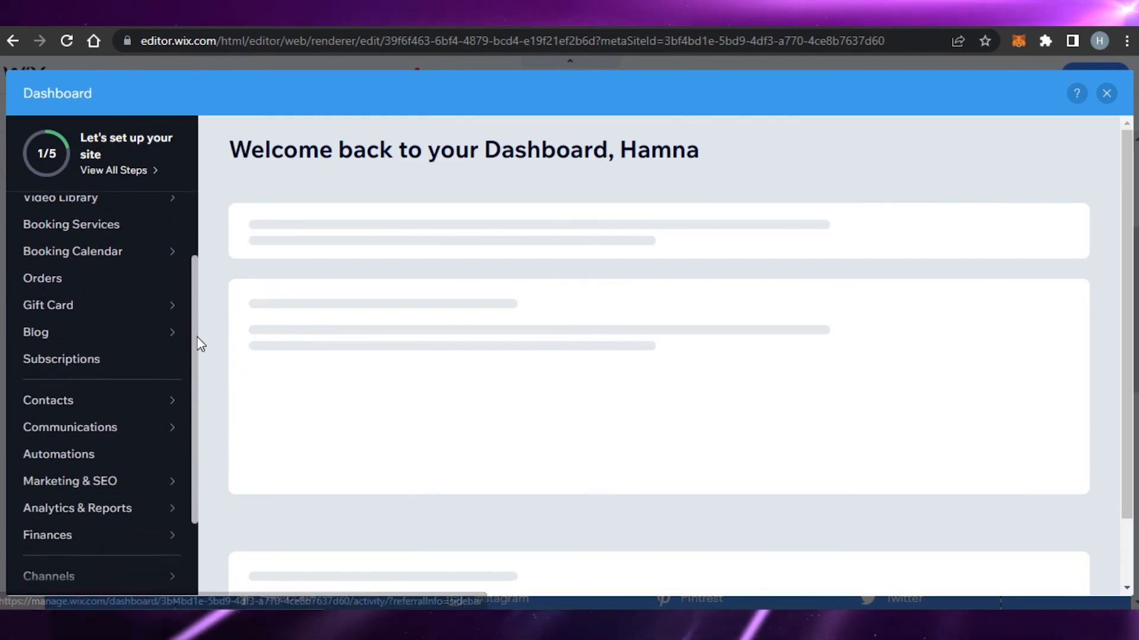
scroll(202, 320, up, 3)
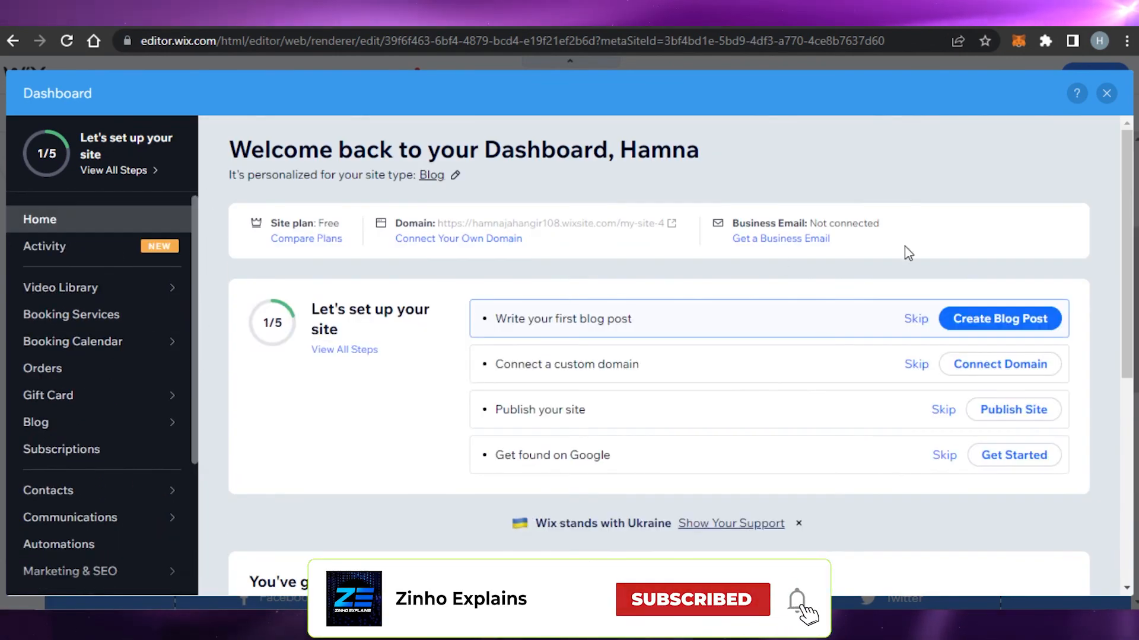
drag(1125, 187, 1123, 400)
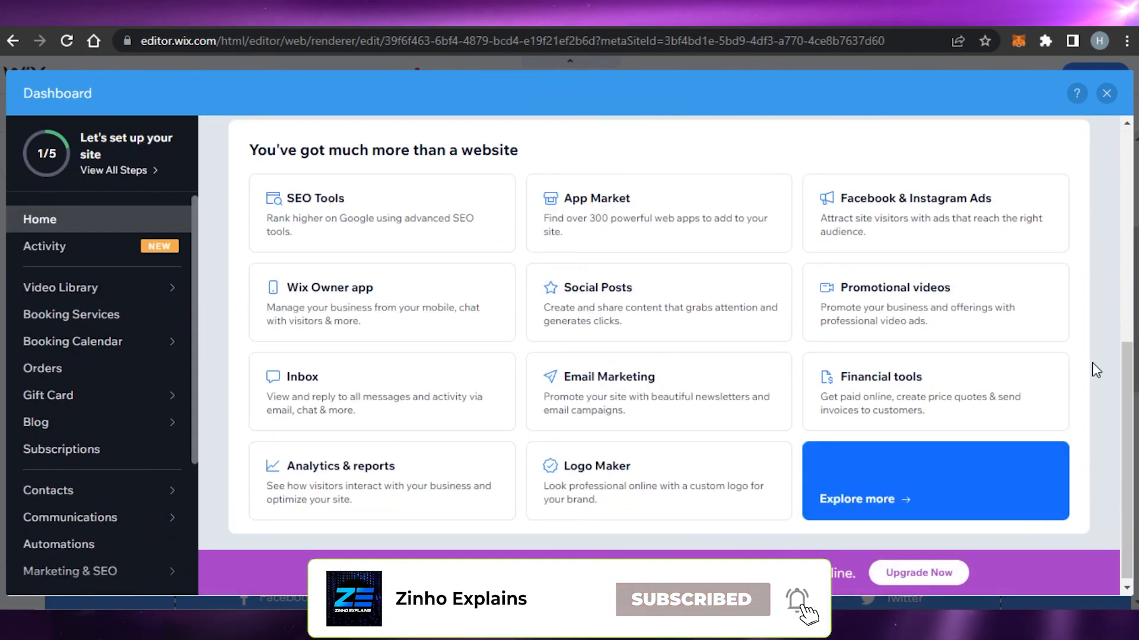